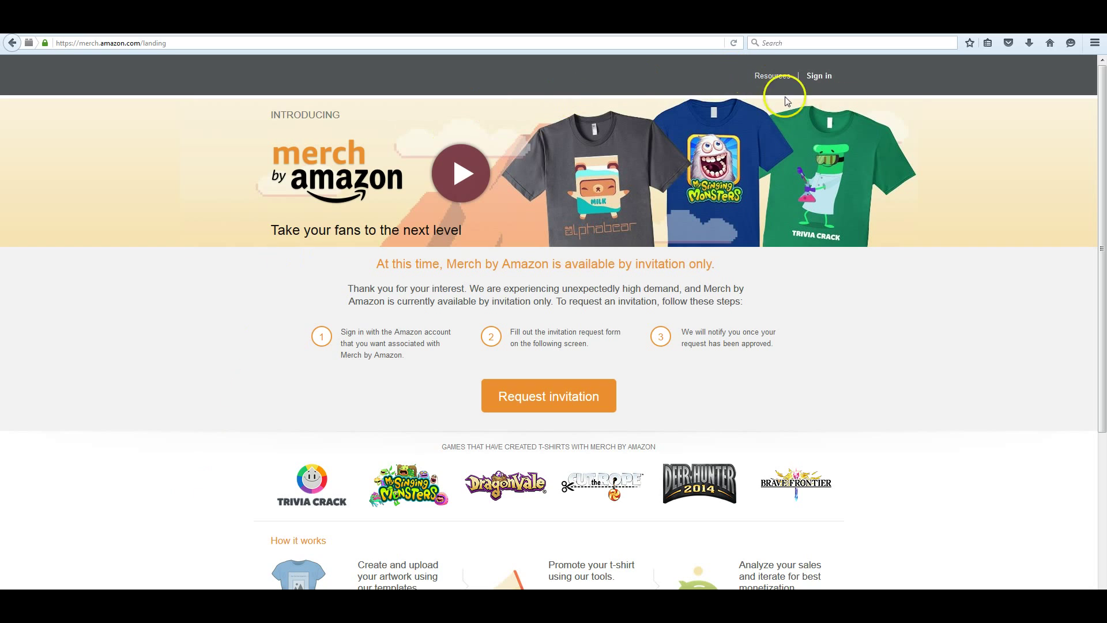
# Sign in to the Merch by Amazon account to reach the dashboard
pyautogui.click(819, 81)
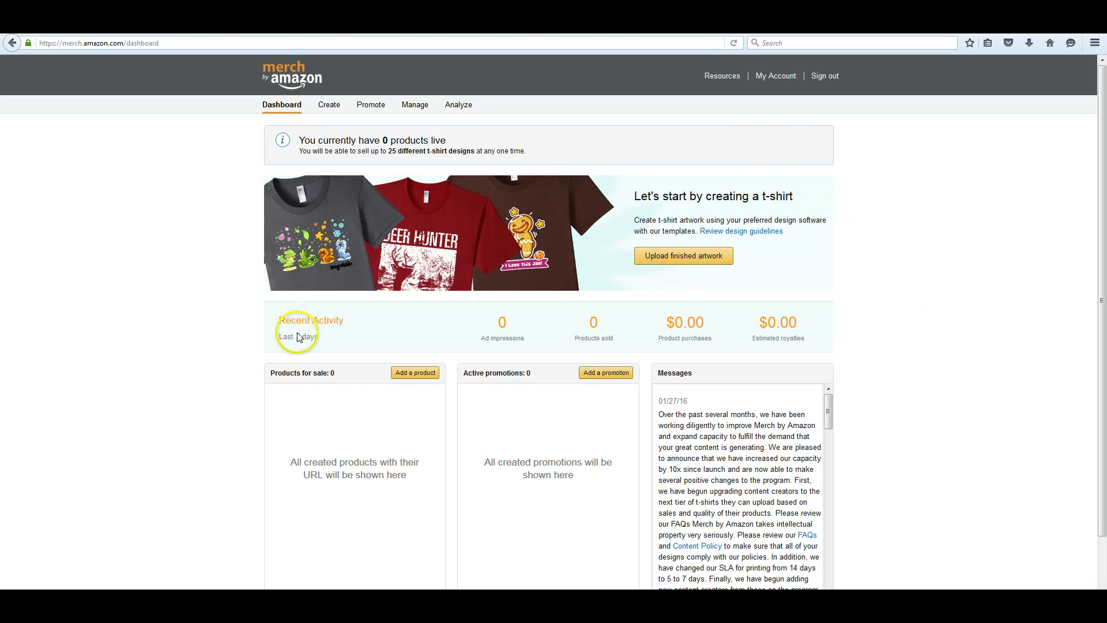
# Start a new t-shirt product, open the artwork templates in a new tab, and preview the back
pyautogui.click(430, 372)
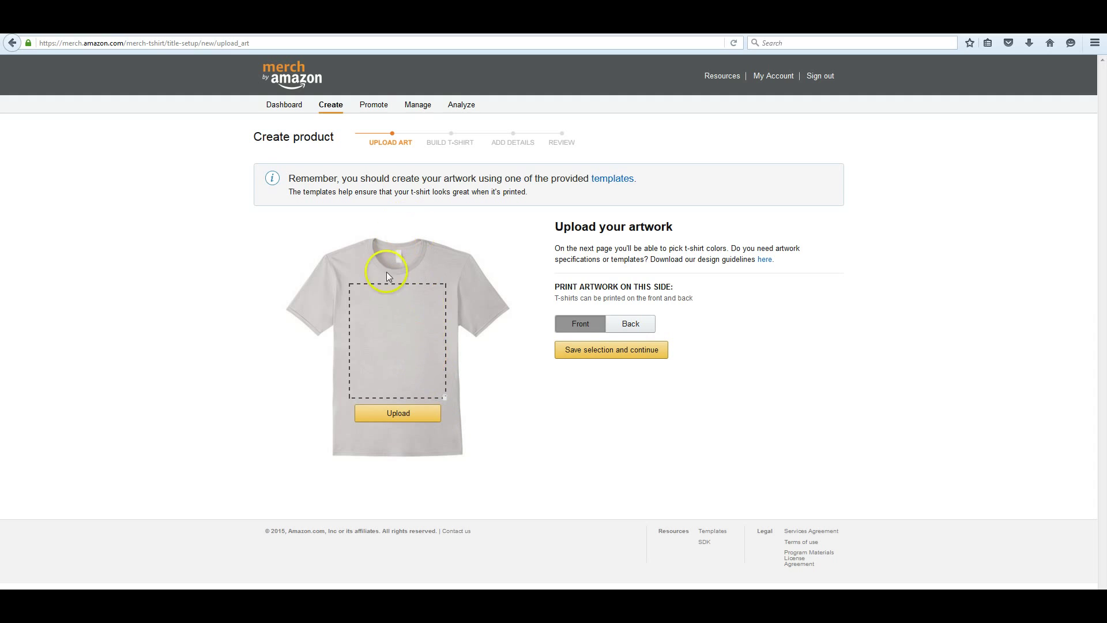
pyautogui.click(626, 183)
pyautogui.click(652, 185)
pyautogui.click(626, 326)
pyautogui.click(582, 326)
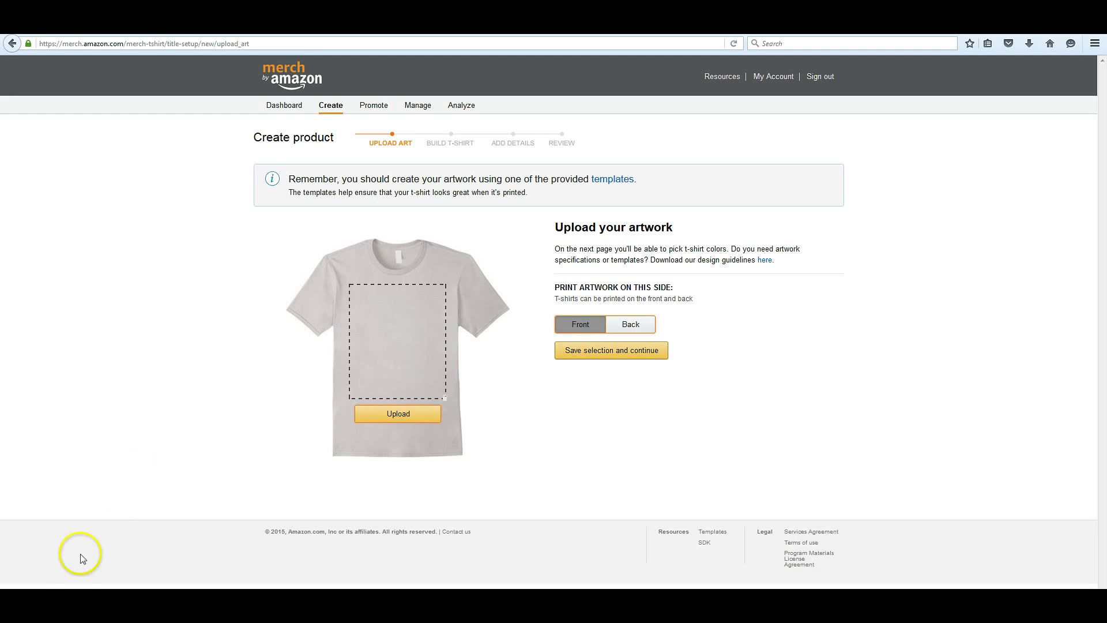
# Upload the first logo PNG as artwork and check both back and front previews
pyautogui.click(414, 419)
pyautogui.doubleClick(200, 115)
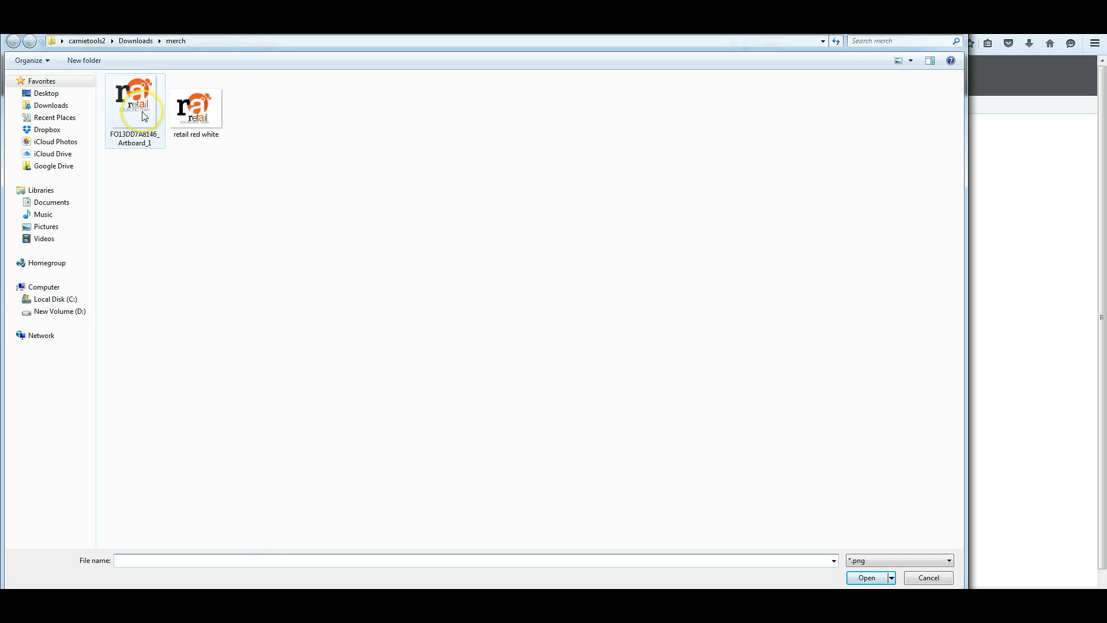
pyautogui.doubleClick(143, 114)
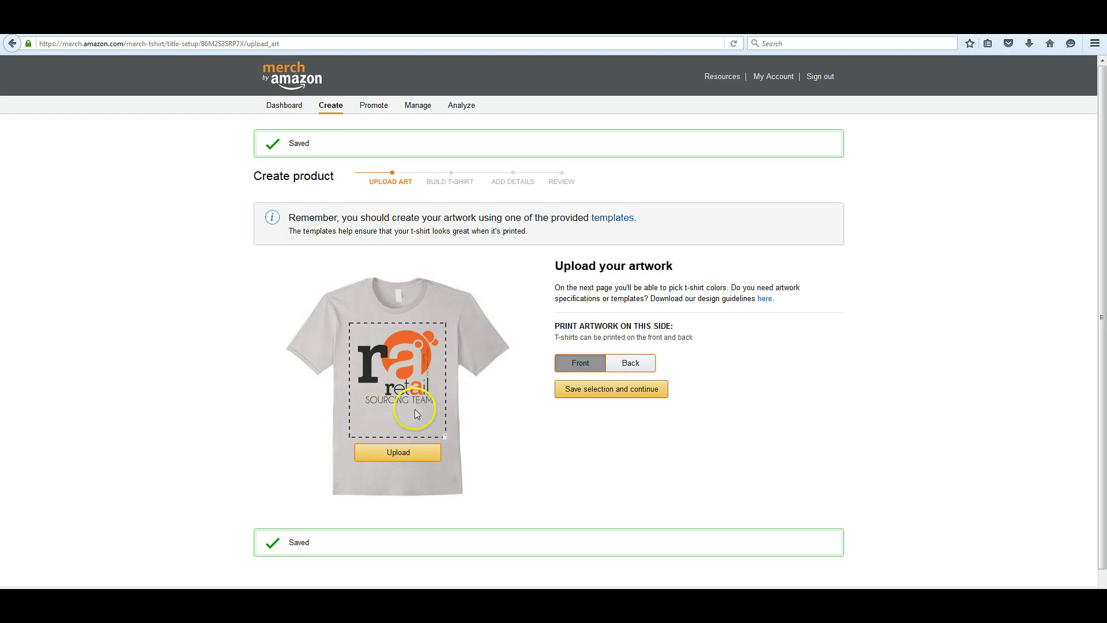
pyautogui.click(634, 364)
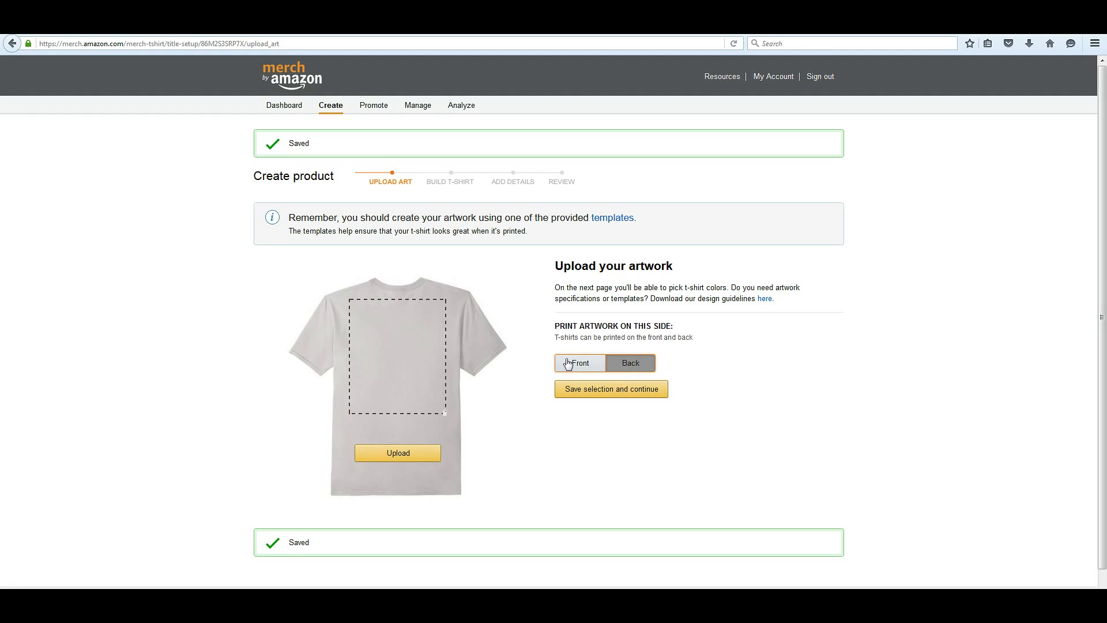
pyautogui.click(568, 362)
# Save the artwork and add yellow, light blue, green and white shirt colours, leaving royal blue off
pyautogui.click(610, 390)
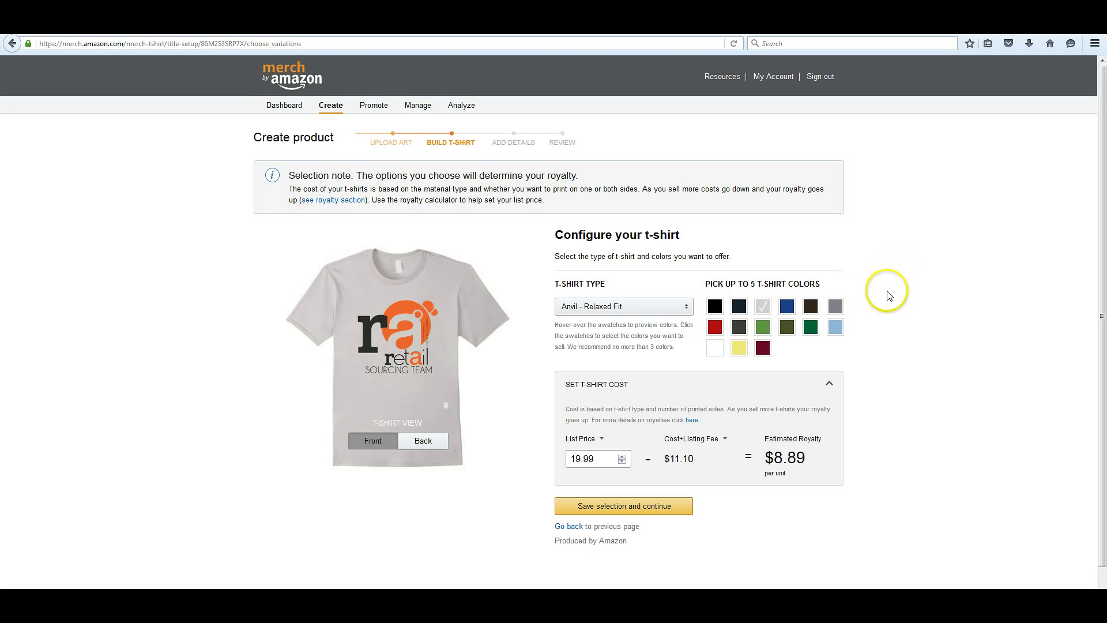
pyautogui.scroll(-1, 895, 267)
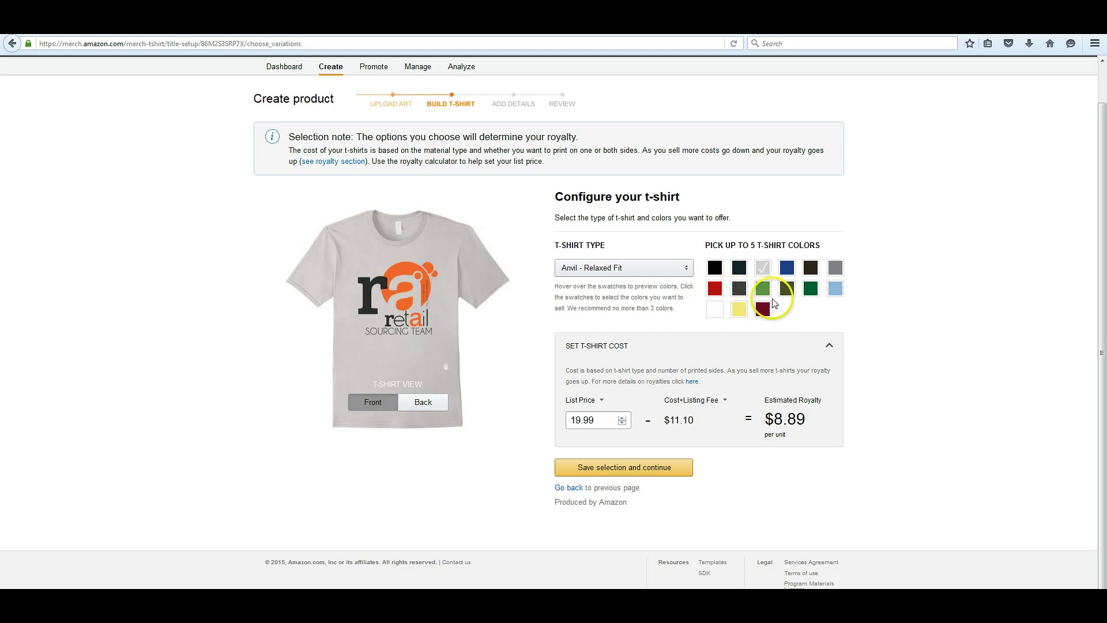
pyautogui.click(739, 309)
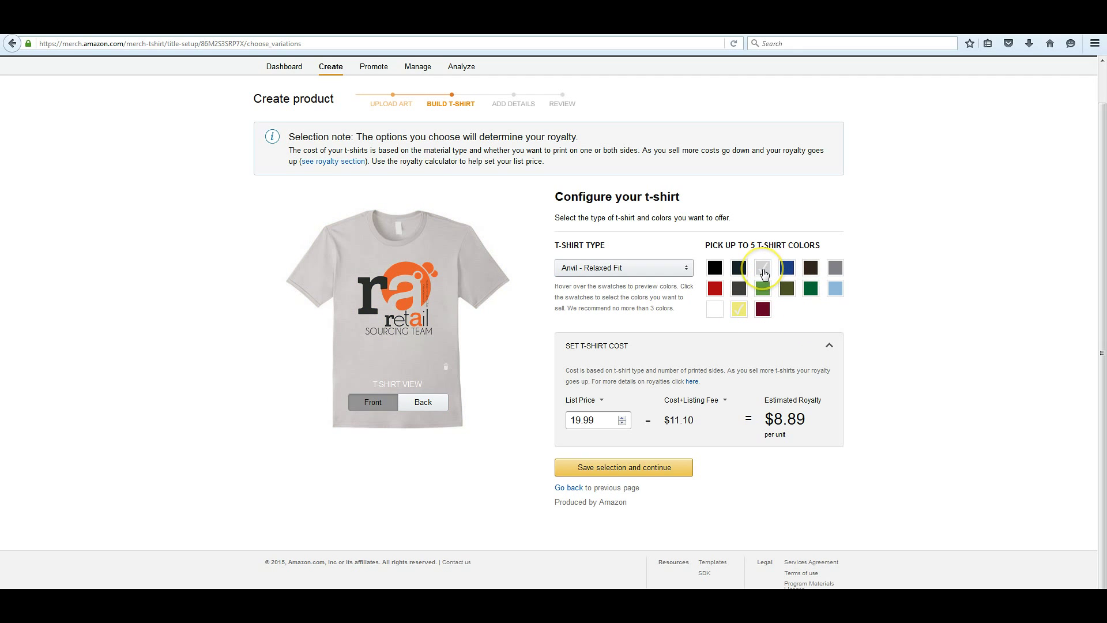
pyautogui.click(788, 272)
pyautogui.click(788, 272)
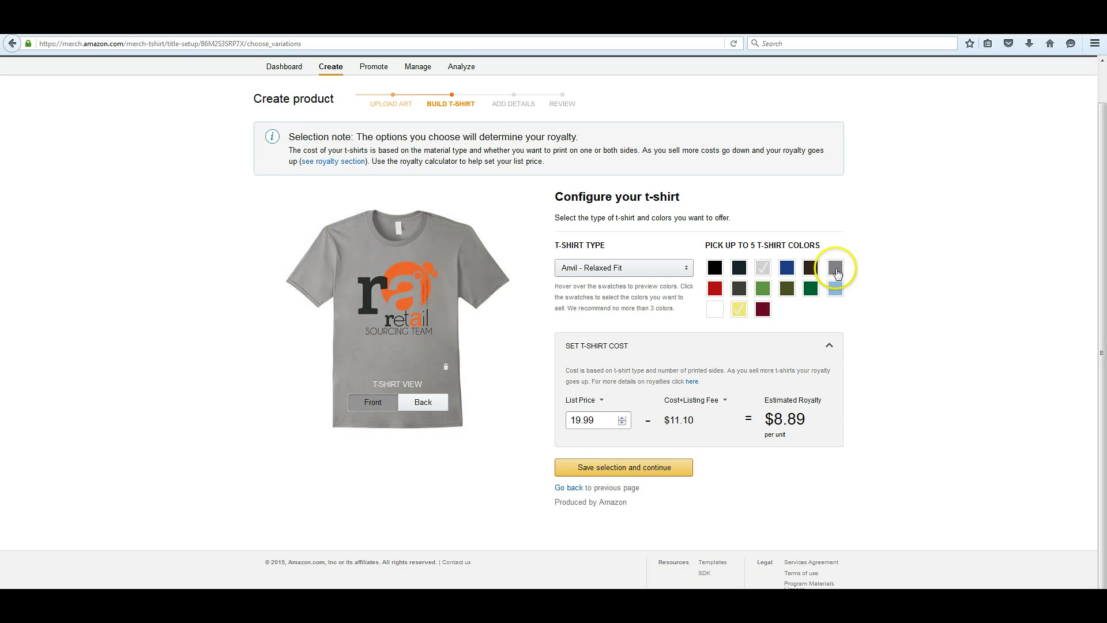
pyautogui.click(834, 291)
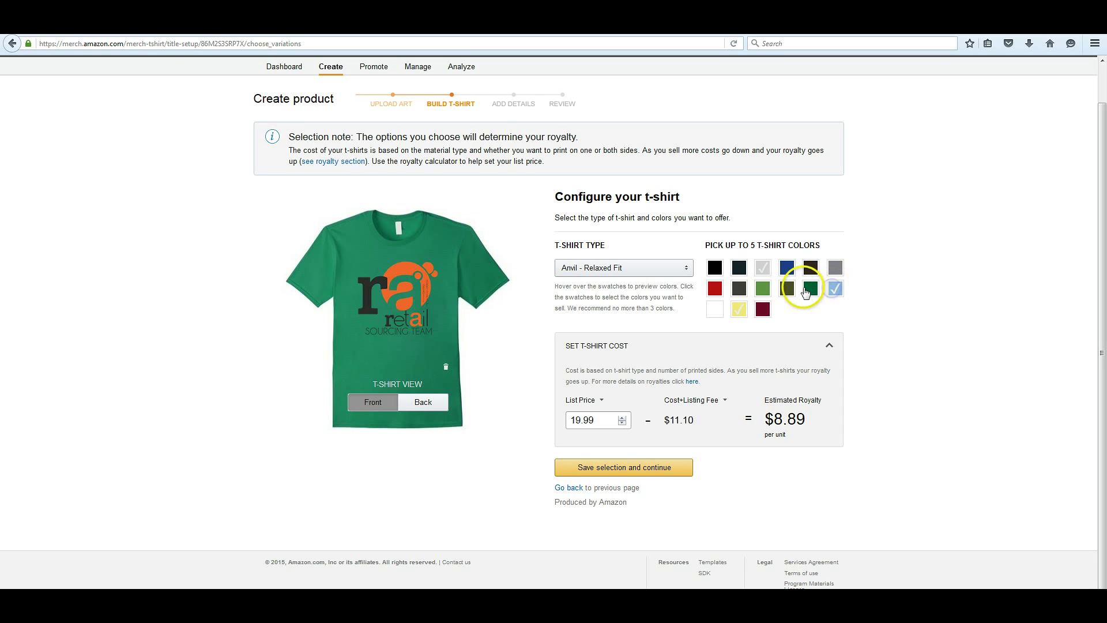
pyautogui.click(762, 288)
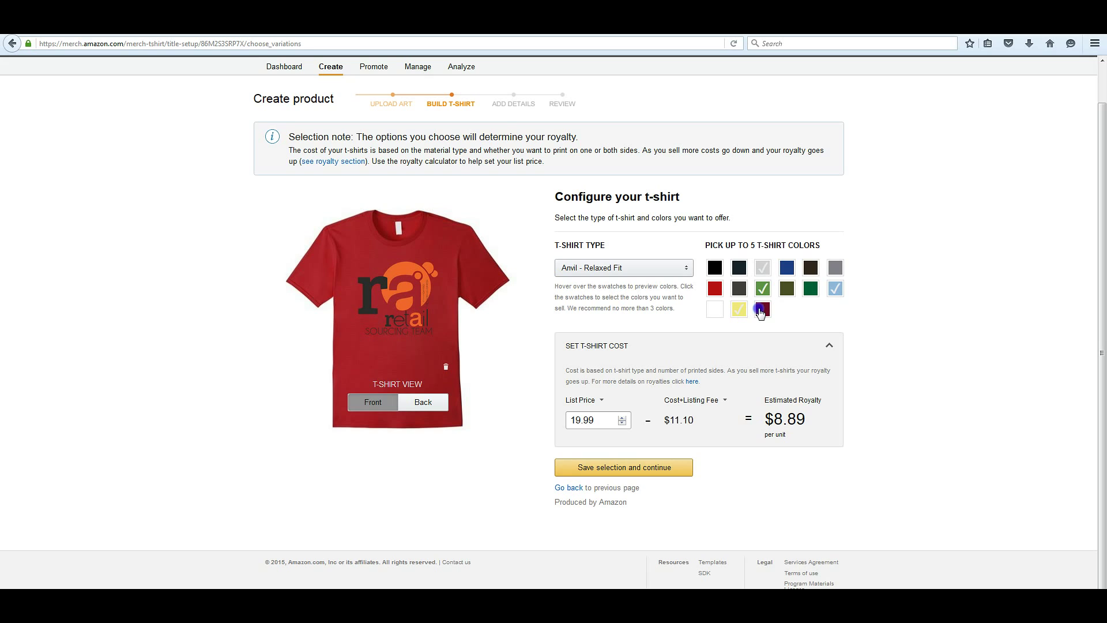
pyautogui.click(714, 315)
# Set the shirt type to American Apparel - Slim Fit after briefly trying Anvil - Relaxed Fit
pyautogui.click(640, 271)
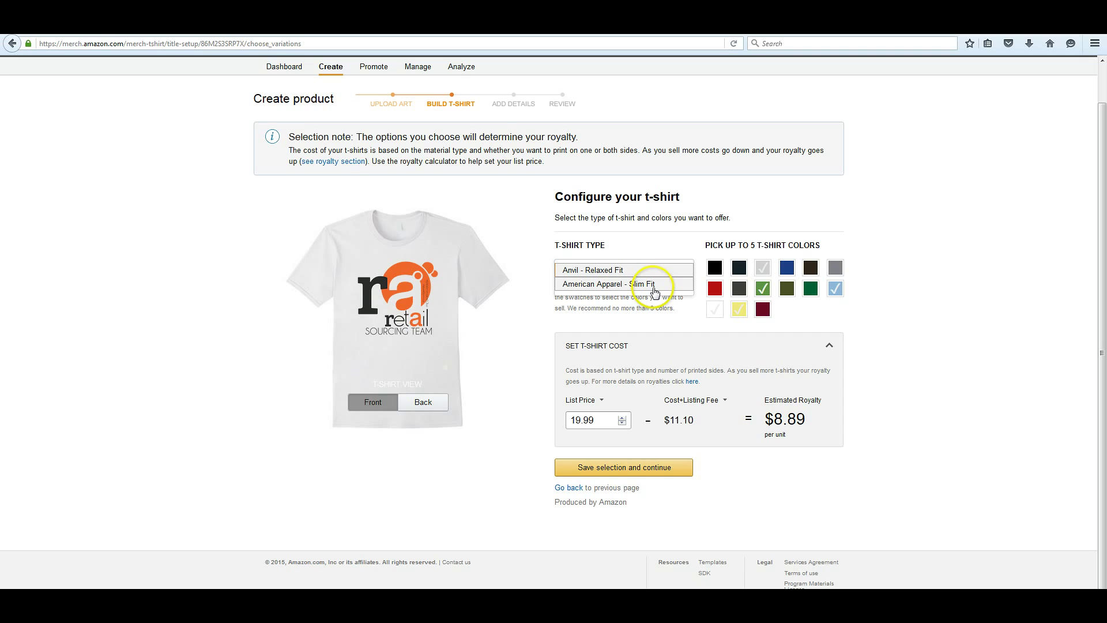
pyautogui.click(654, 285)
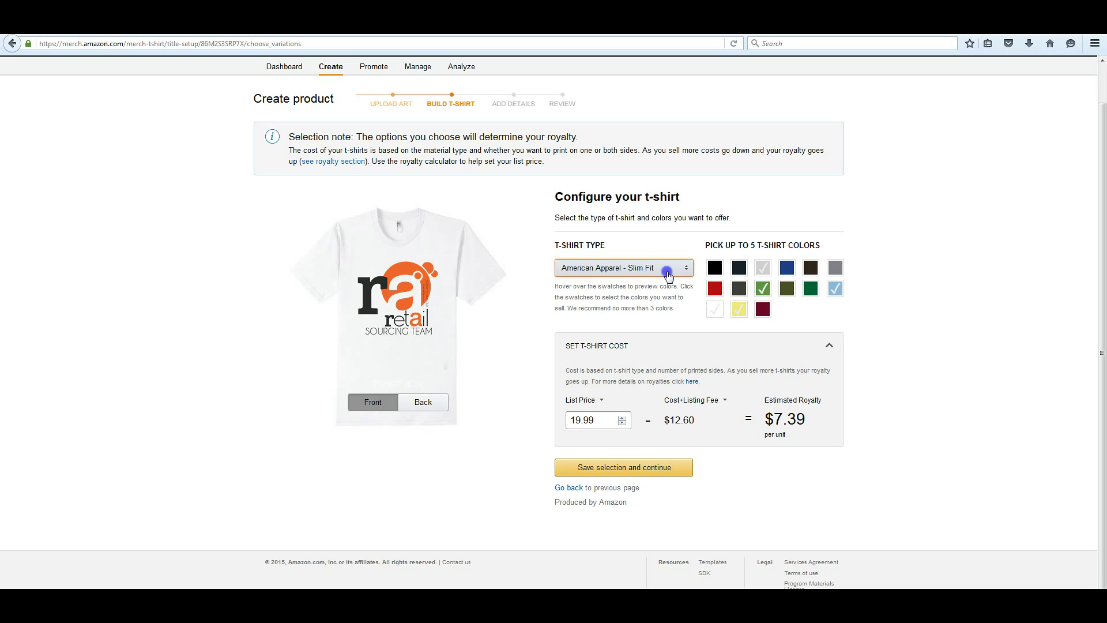
pyautogui.click(666, 272)
pyautogui.click(658, 274)
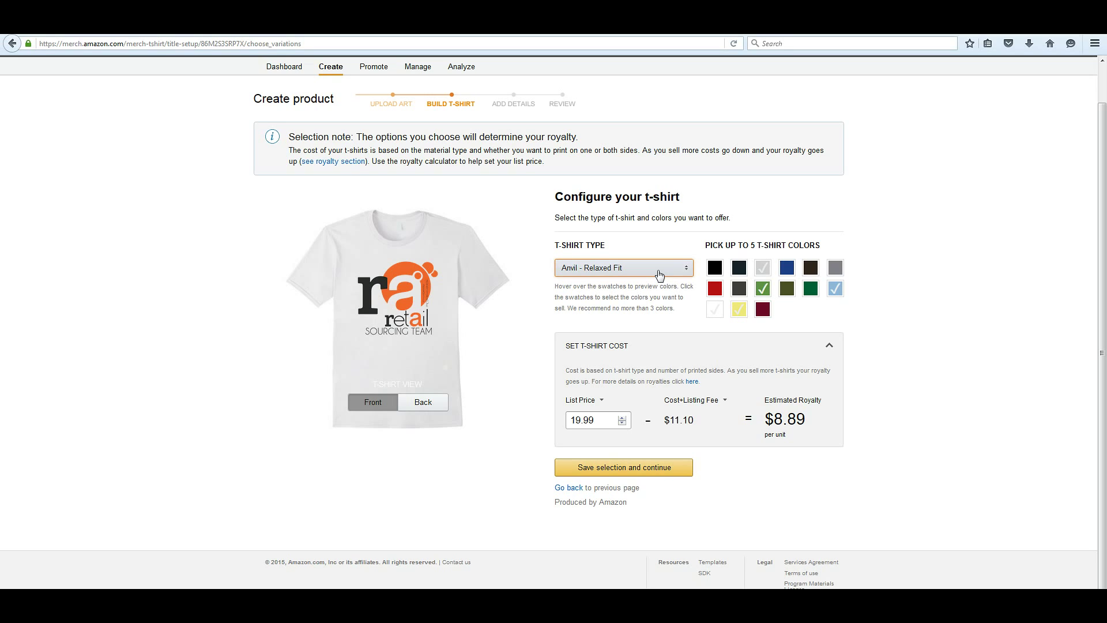
pyautogui.click(659, 273)
pyautogui.click(664, 285)
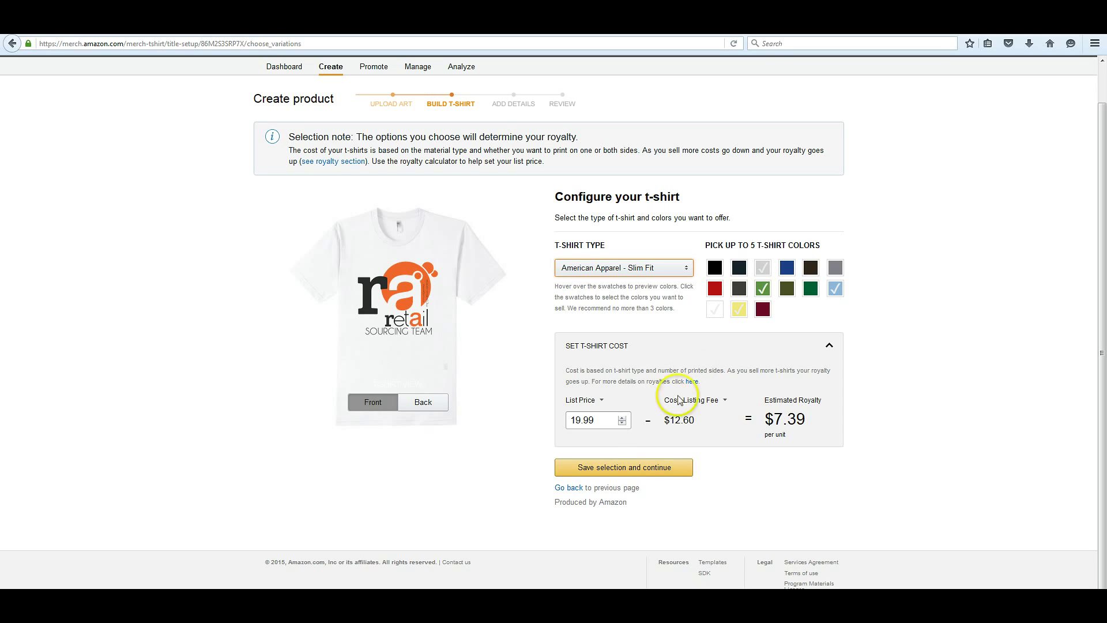
# Step the list price up and down to compare royalties and check break-even
pyautogui.moveTo(599, 416); pyautogui.dragTo(545, 421)
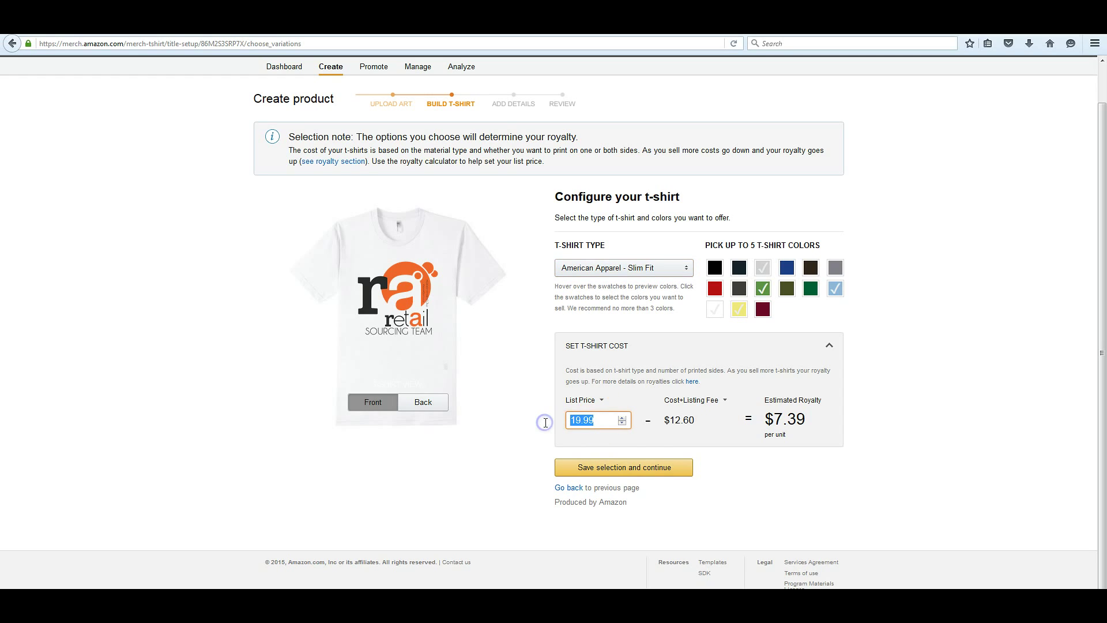
pyautogui.click(603, 425)
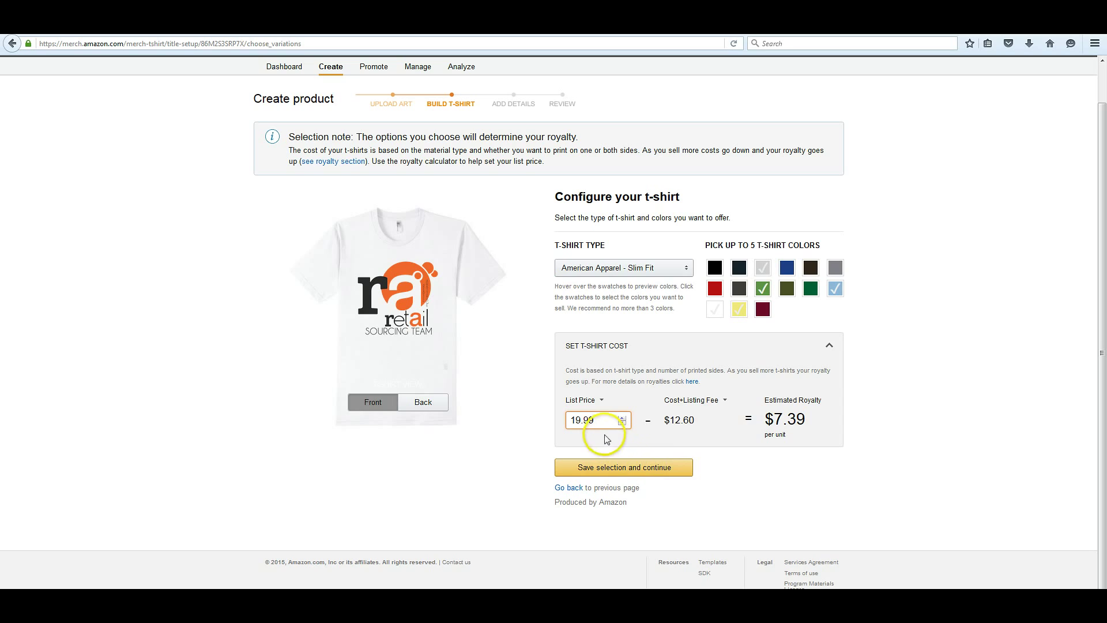
pyautogui.press('Up')
pyautogui.press('Up')
pyautogui.press('Up')
pyautogui.press('Up')
pyautogui.press('Up')
pyautogui.press('Up')
pyautogui.press('Up')
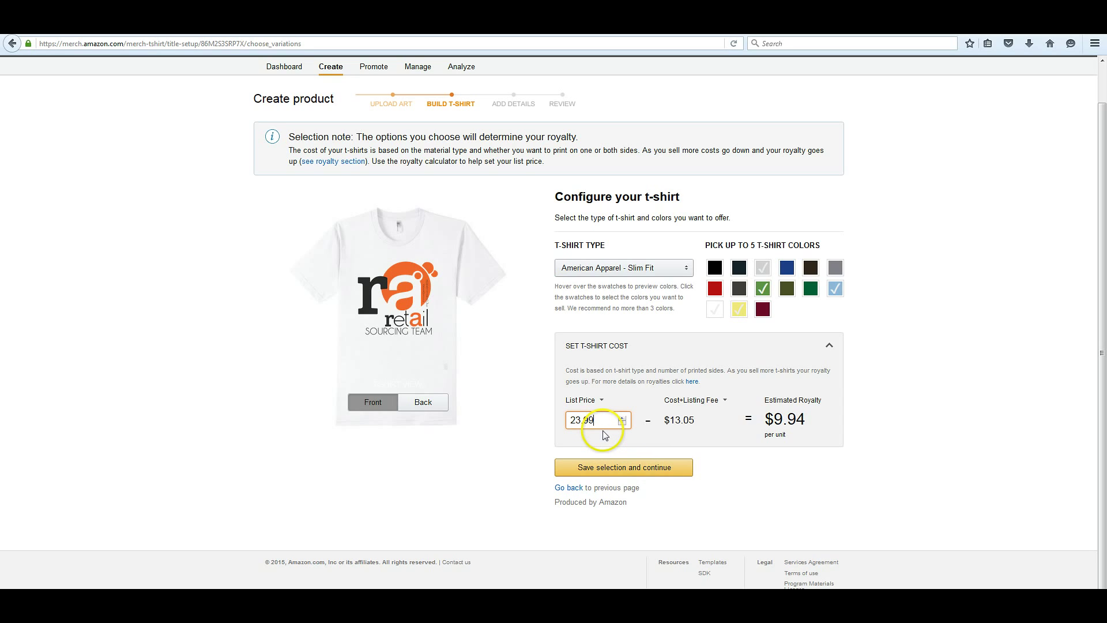
pyautogui.press('Down')
pyautogui.press('Down')
pyautogui.press('Down')
pyautogui.press('Down')
pyautogui.press('Down')
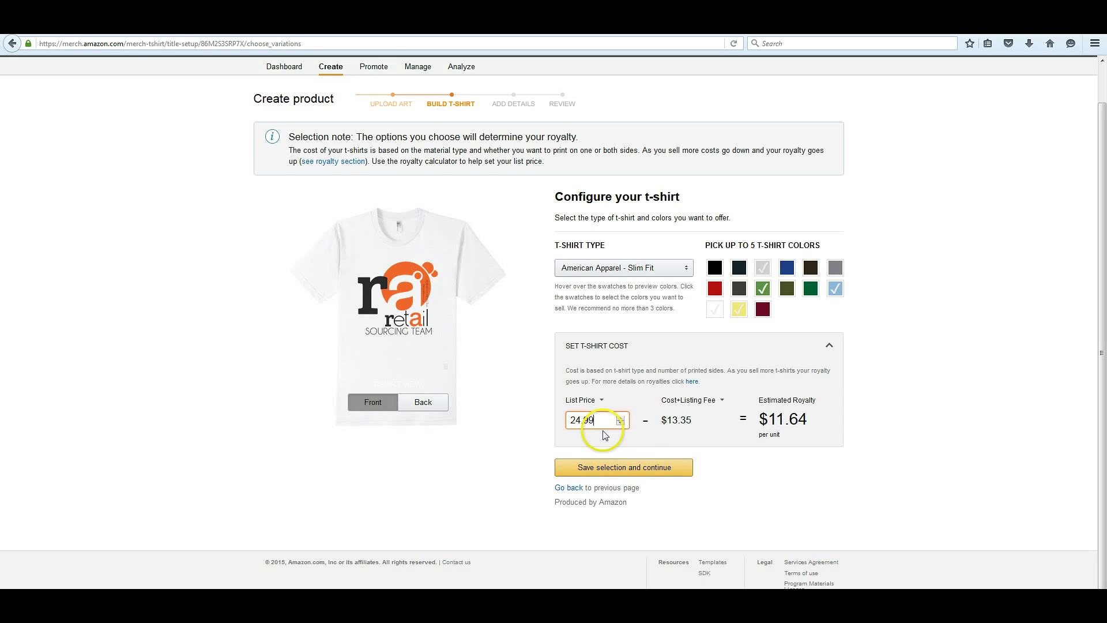
pyautogui.press('Down')
pyautogui.press('Down')
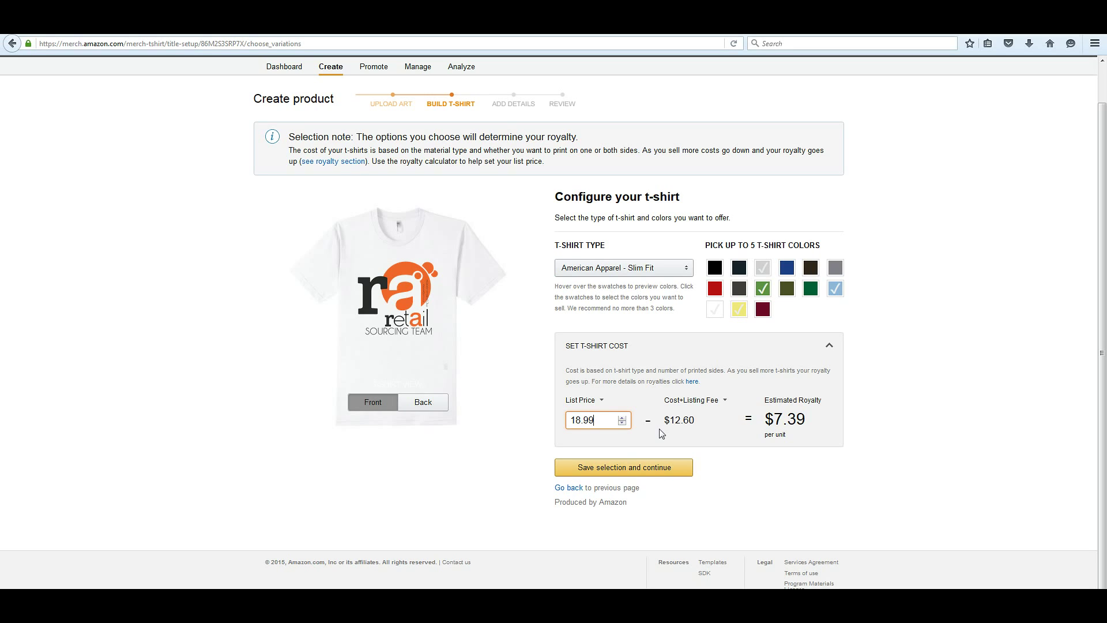
pyautogui.press('Down')
pyautogui.press('Down')
pyautogui.press('Down')
pyautogui.press('Down')
pyautogui.press('Down')
pyautogui.press('Down')
pyautogui.press('Down')
pyautogui.press('Down')
pyautogui.press('Down')
pyautogui.press('Down')
pyautogui.press('Down')
pyautogui.press('Down')
pyautogui.press('Down')
pyautogui.press('Down')
pyautogui.press('Down')
pyautogui.press('Down')
pyautogui.press('Down')
pyautogui.press('Down')
pyautogui.press('Down')
pyautogui.press('Down')
pyautogui.press('Up')
pyautogui.press('Up')
pyautogui.press('Up')
pyautogui.press('Up')
pyautogui.press('Up')
pyautogui.press('Up')
pyautogui.press('Up')
pyautogui.press('Up')
pyautogui.press('Up')
pyautogui.press('Up')
pyautogui.press('Up')
pyautogui.press('Up')
pyautogui.press('Up')
pyautogui.press('Up')
pyautogui.press('Up')
pyautogui.press('Up')
pyautogui.press('Up')
pyautogui.press('Up')
pyautogui.press('Up')
pyautogui.press('Up')
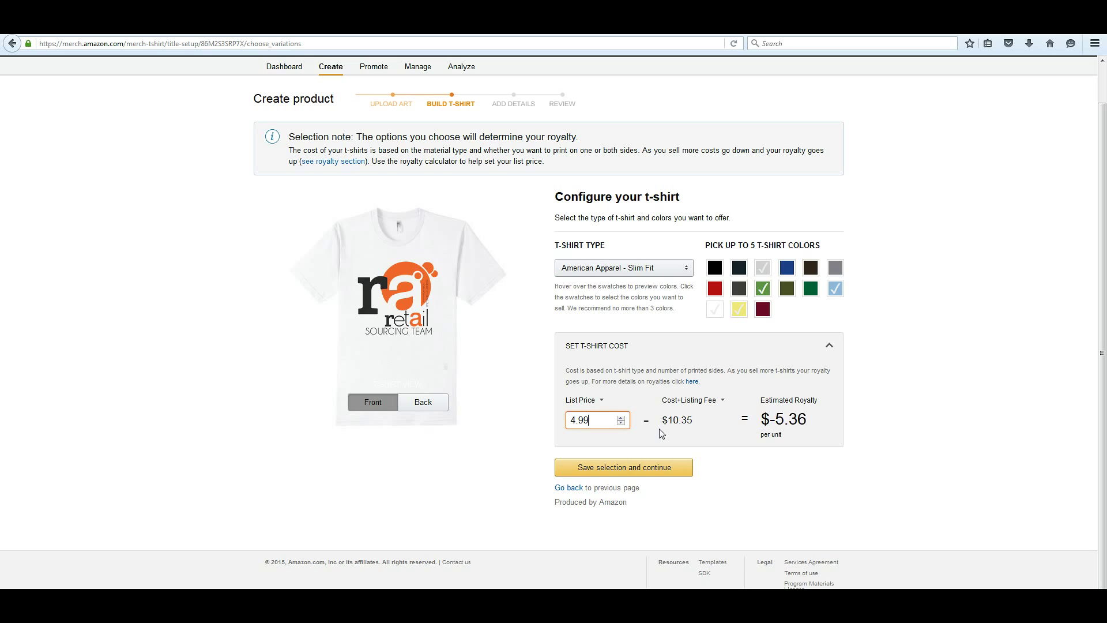
pyautogui.press('Up')
pyautogui.press('Up')
pyautogui.press('Up')
pyautogui.press('Down')
pyautogui.press('Down')
pyautogui.press('Up')
pyautogui.press('Up')
pyautogui.press('Up')
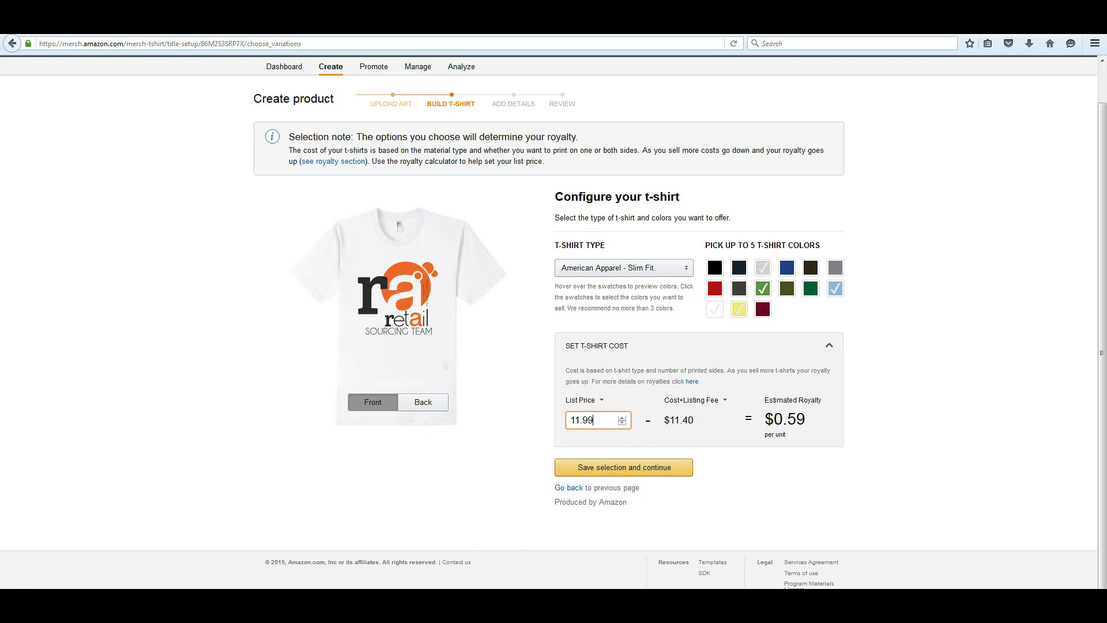
pyautogui.click(732, 355)
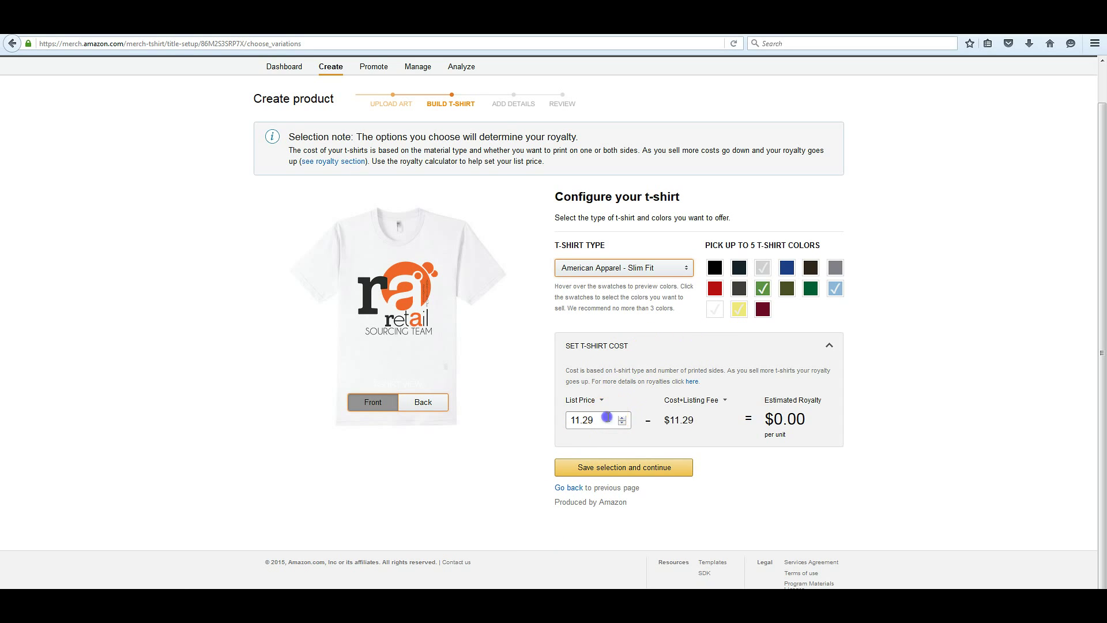
# Re-enter the list price as 19.99
pyautogui.doubleClick(605, 417)
pyautogui.write('19.')
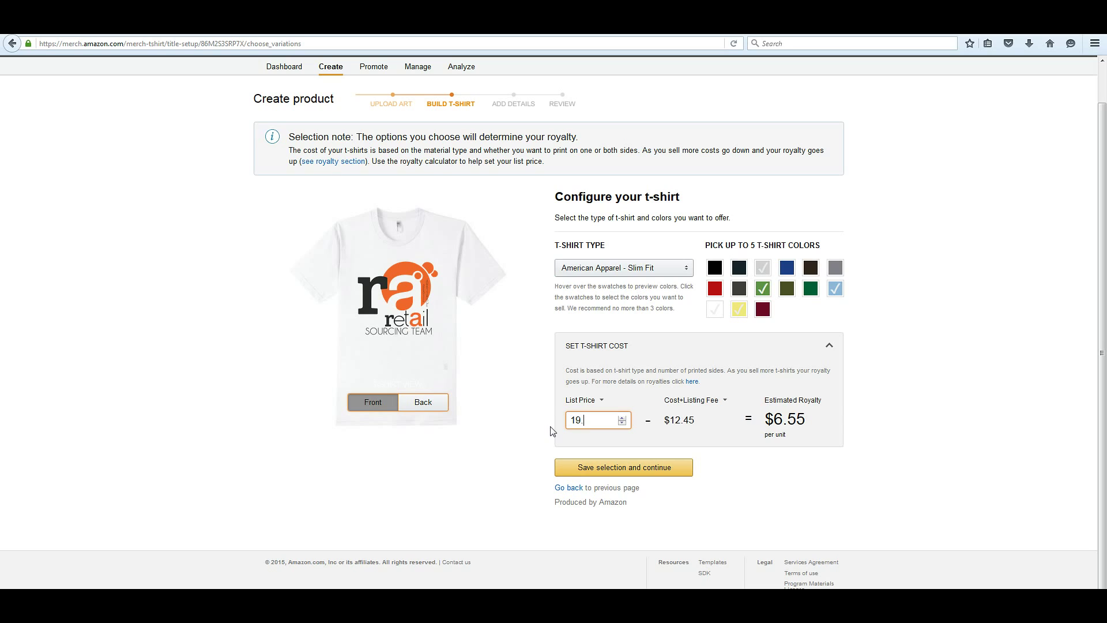
pyautogui.write('.')
pyautogui.press('BackSpace')
pyautogui.write('99')
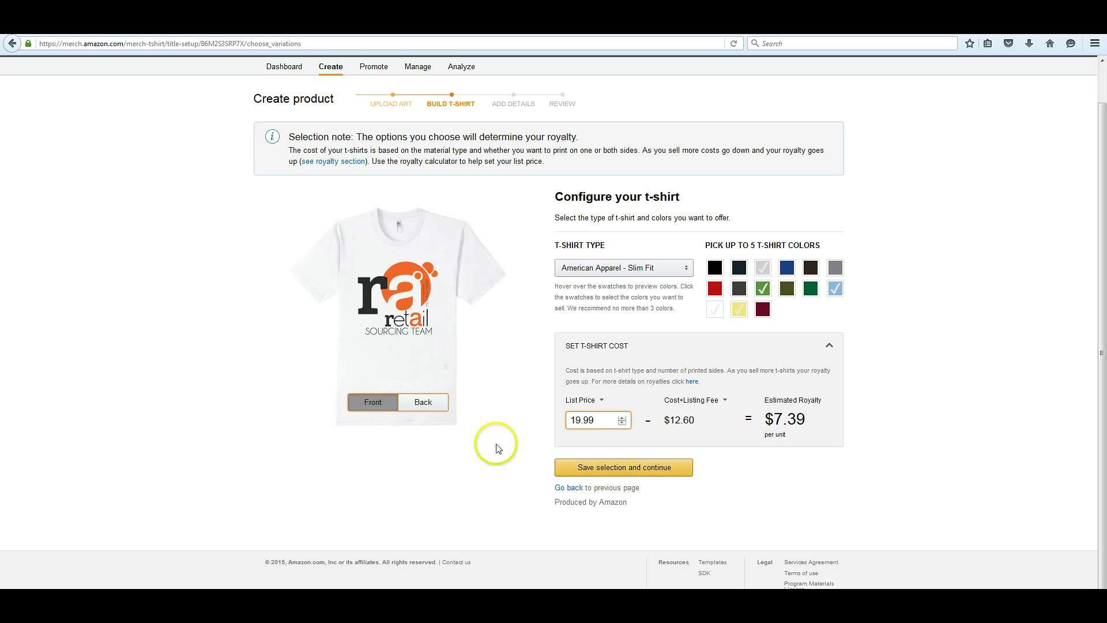
# Preview the shirt's back and front, then save the shirt configuration
pyautogui.click(411, 403)
pyautogui.click(374, 403)
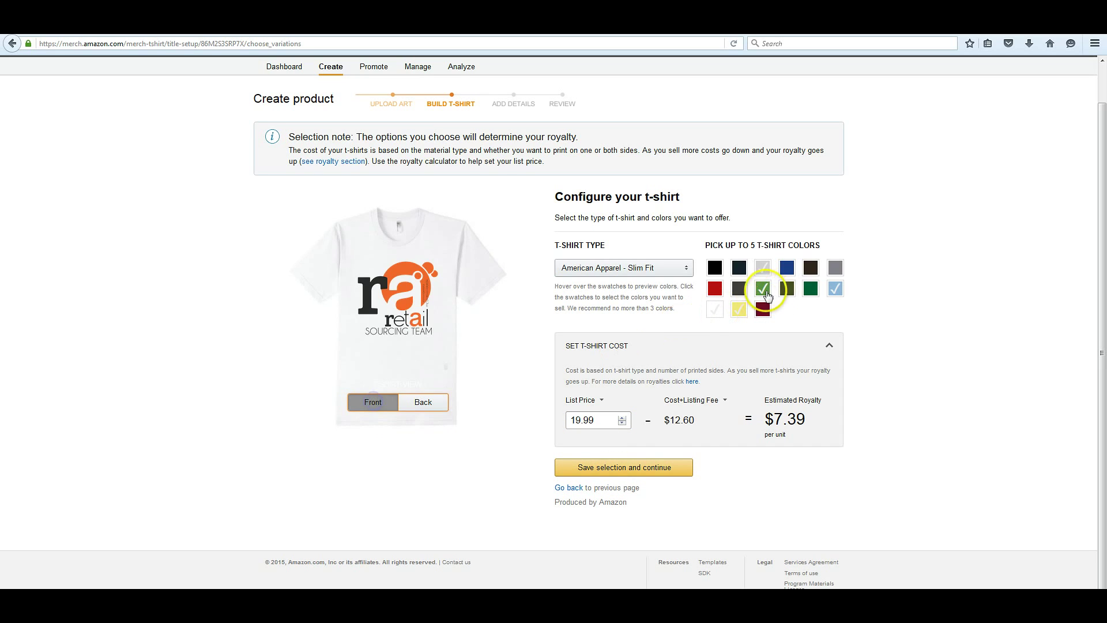
pyautogui.click(637, 473)
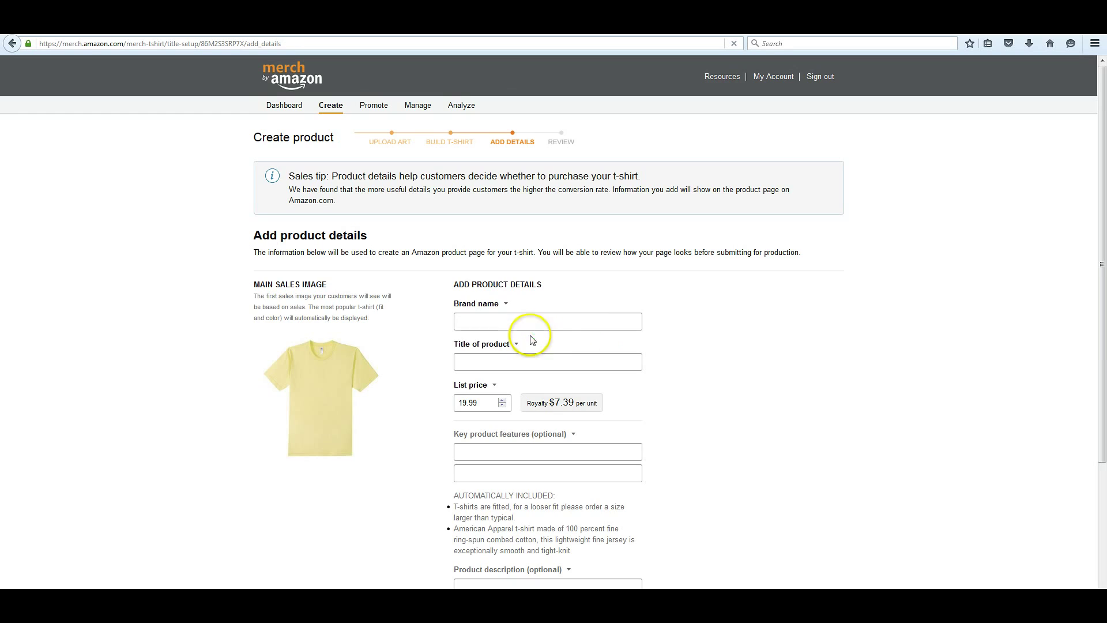
# Enter the brand name, then type 'Retail Sourcing Team' as the product title
pyautogui.scroll(-5, 663, 304)
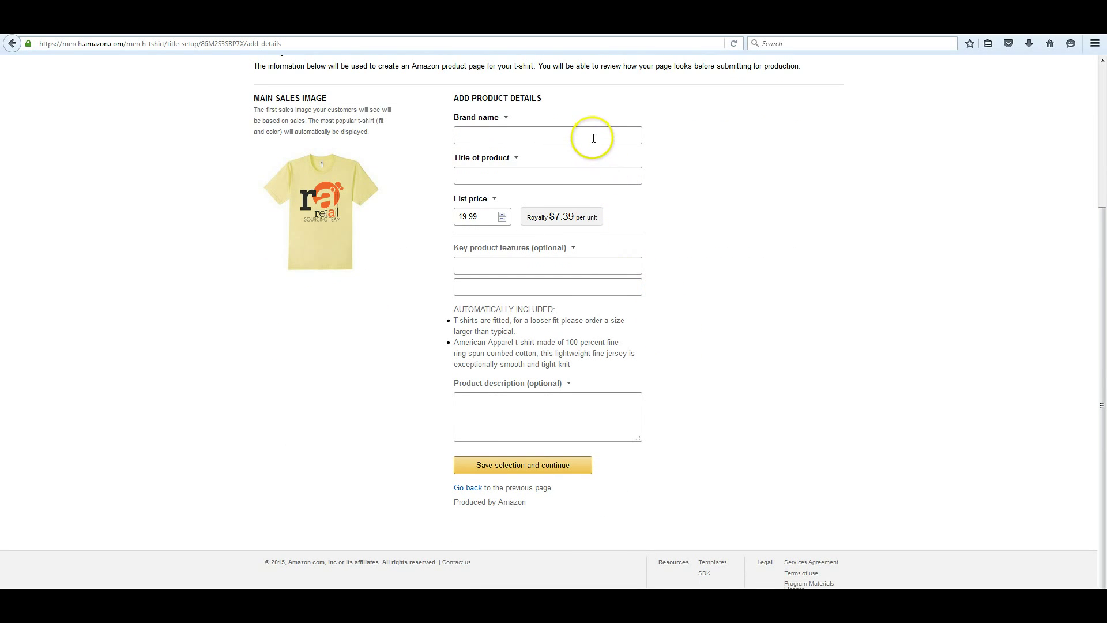
pyautogui.click(593, 138)
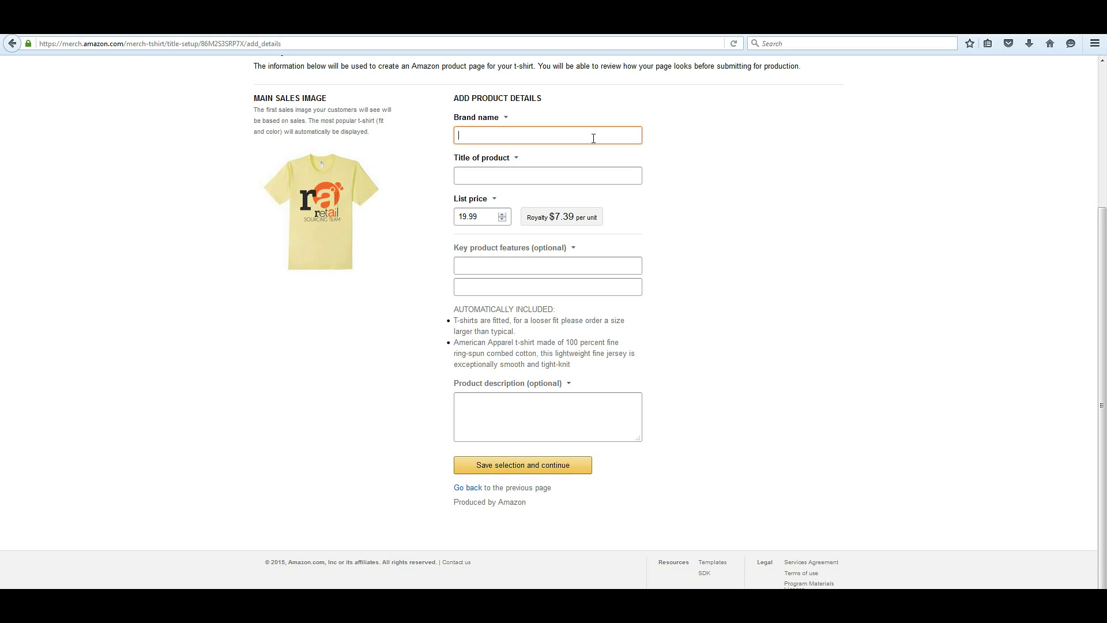
pyautogui.press('Tab')
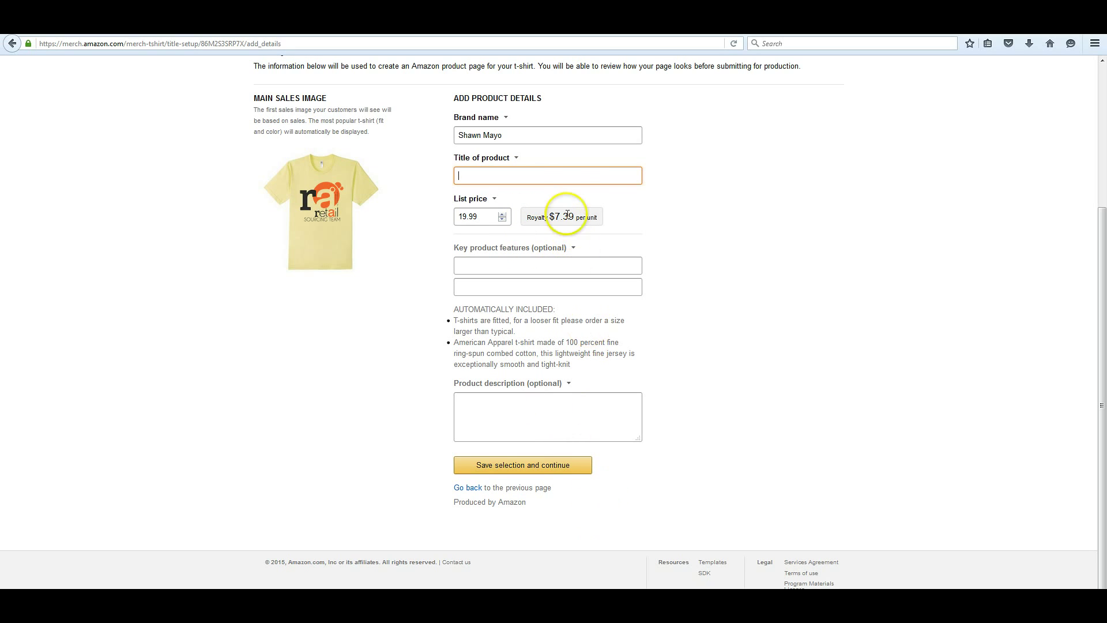
pyautogui.write('Retail Sour')
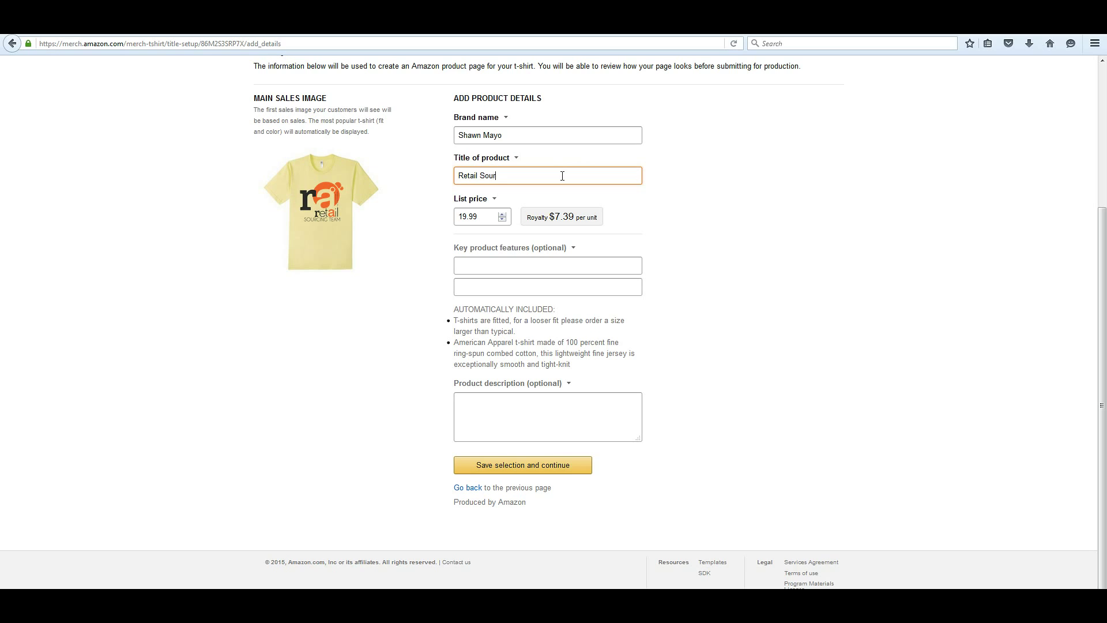
pyautogui.write('cing Team!')
pyautogui.click(507, 263)
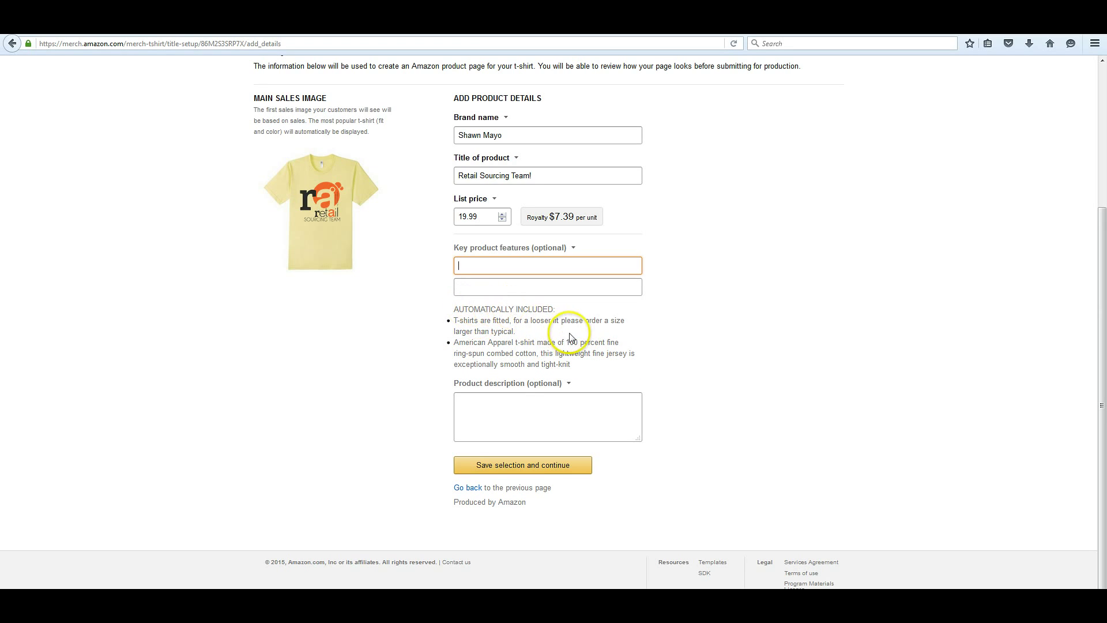
# Enter 'Retail Sourcing Team Shirt!' as the first key feature, begin the second with 'Great', and save
pyautogui.moveTo(454, 342)
pyautogui.mouseDown()
pyautogui.moveTo(650, 361)
pyautogui.moveTo(584, 365)
pyautogui.moveTo(452, 345)
pyautogui.mouseUp()
pyautogui.click(585, 365)
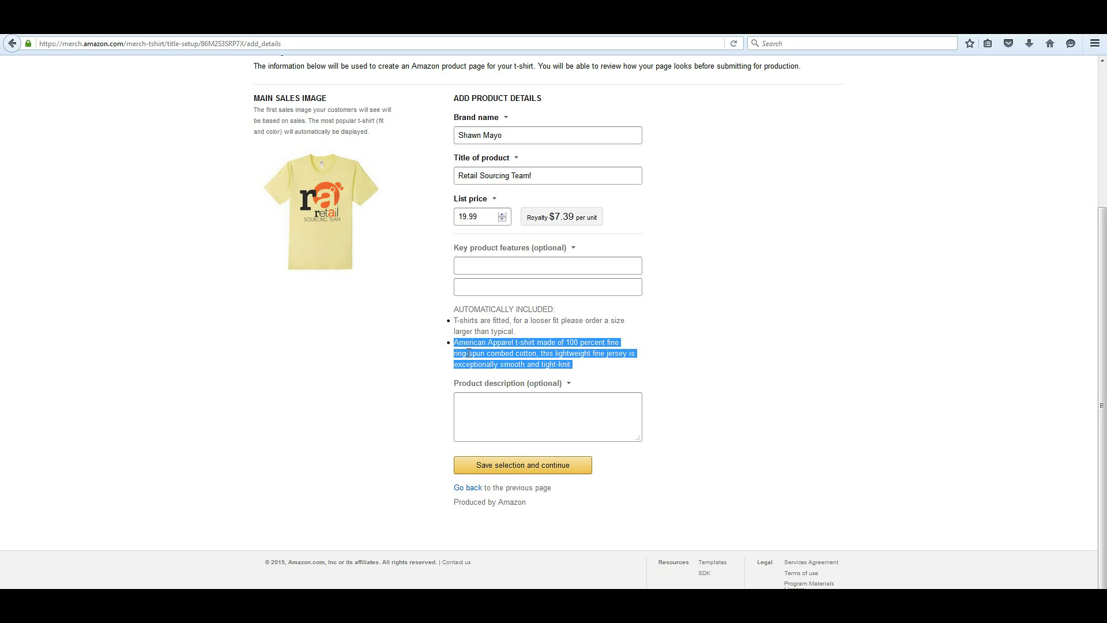
pyautogui.click(470, 350)
pyautogui.click(531, 267)
pyautogui.write('Retail Sourci')
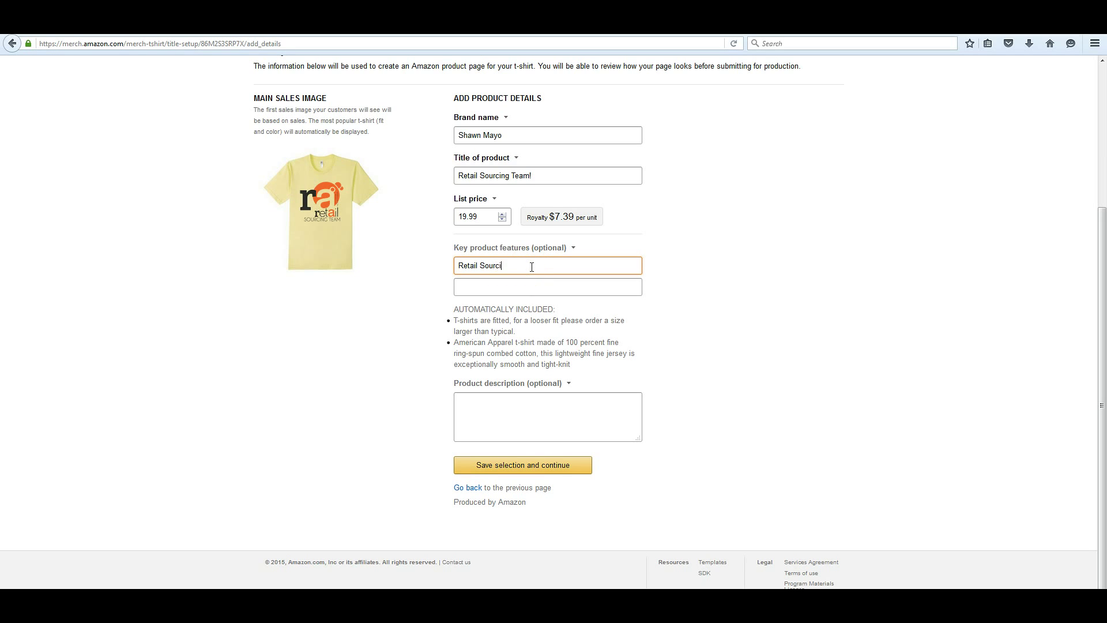
pyautogui.write('ng Team Shirt!')
pyautogui.press('Tab')
pyautogui.write('Great')
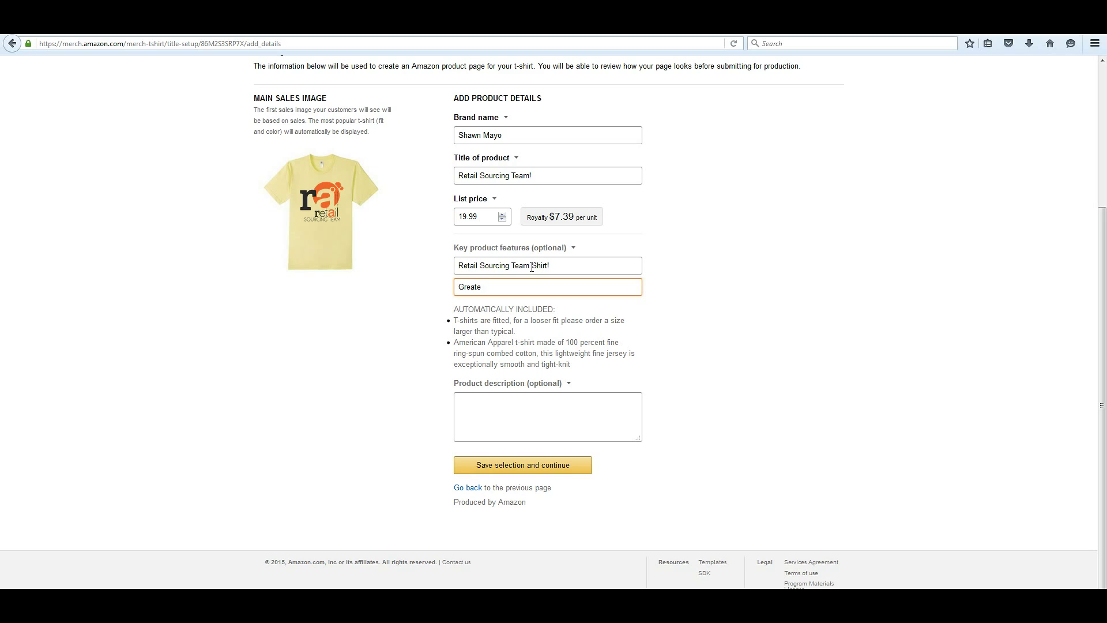
pyautogui.press('BackSpace')
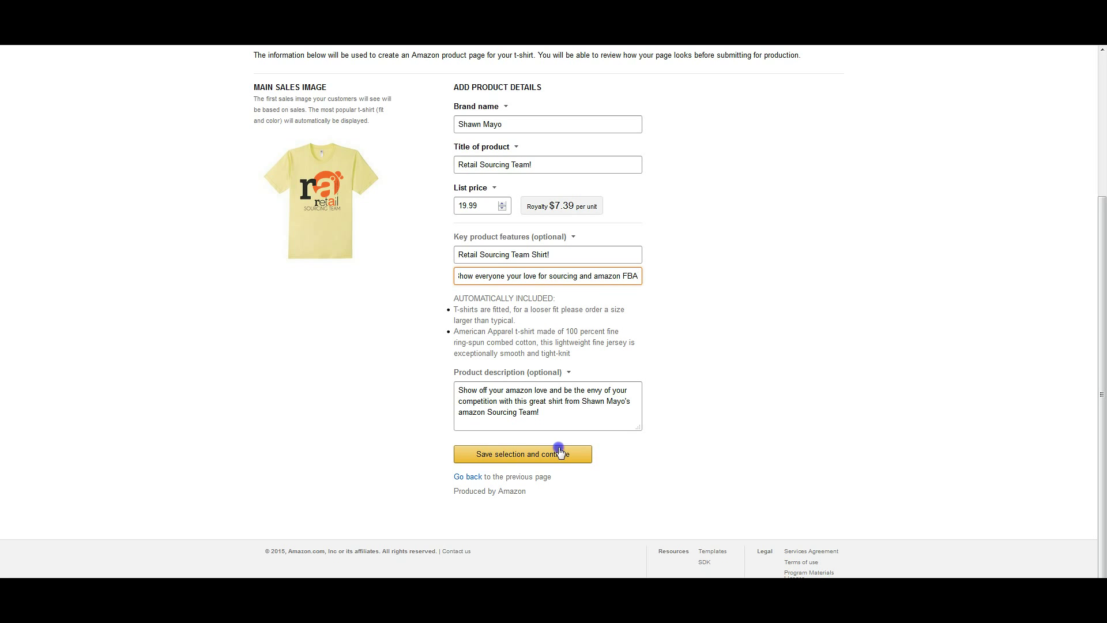
pyautogui.click(561, 454)
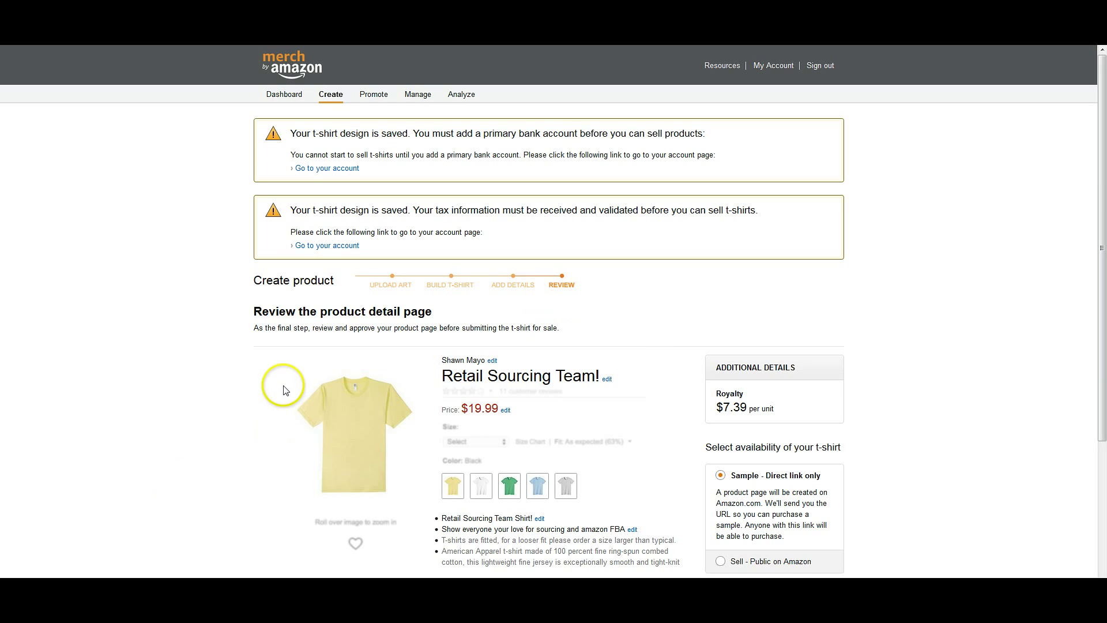
# Choose the Sell - Public on Amazon availability option on the review page
pyautogui.scroll(-3, 282, 383)
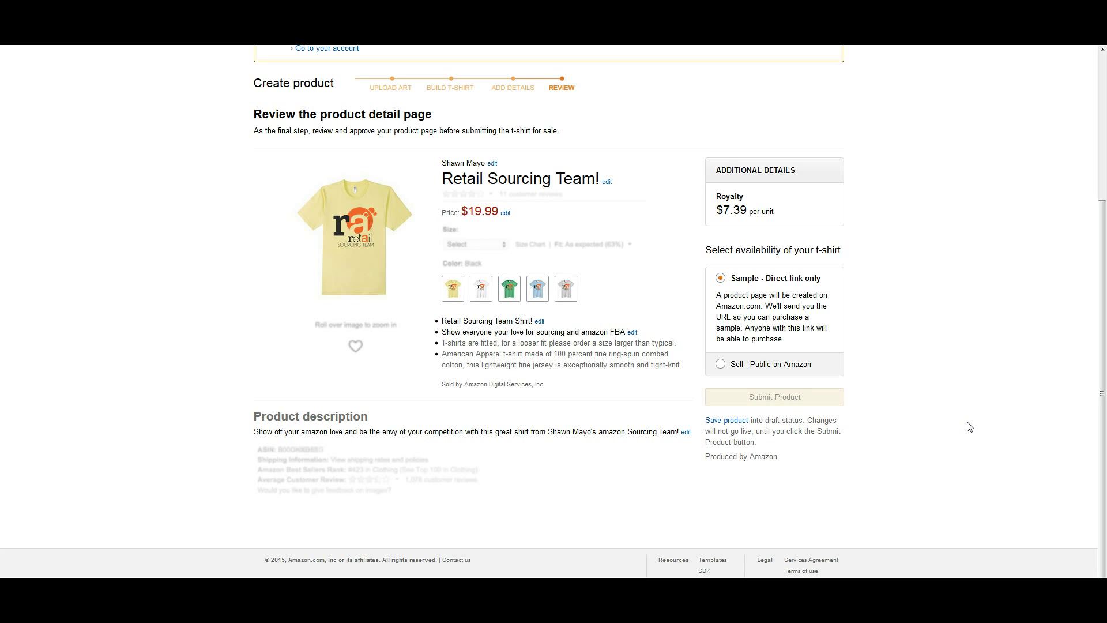
pyautogui.click(721, 365)
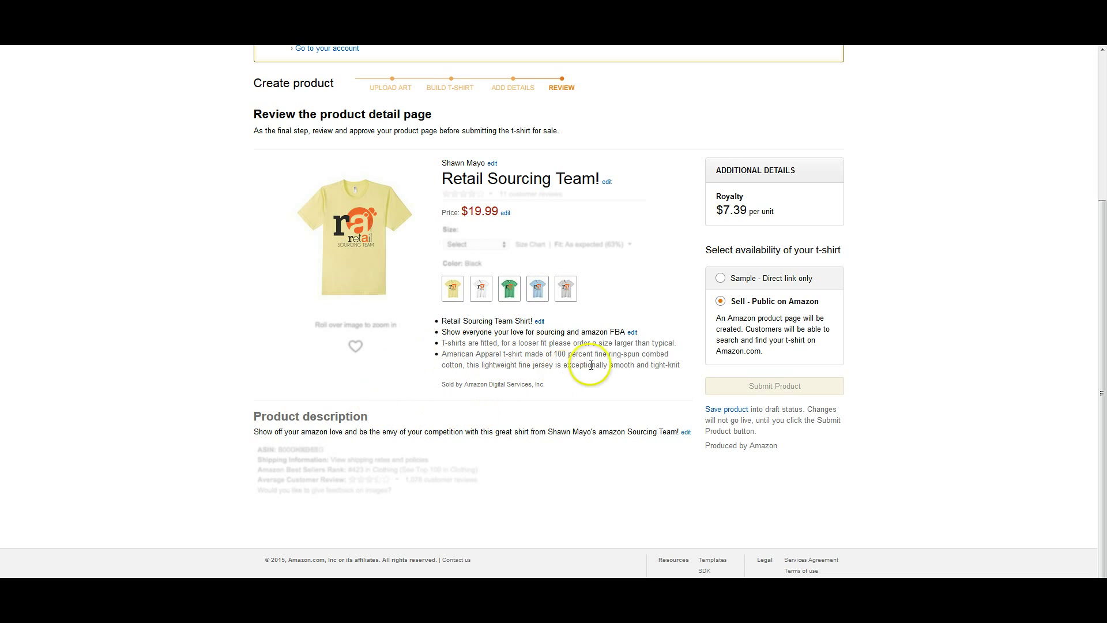
pyautogui.scroll(-1, 773, 426)
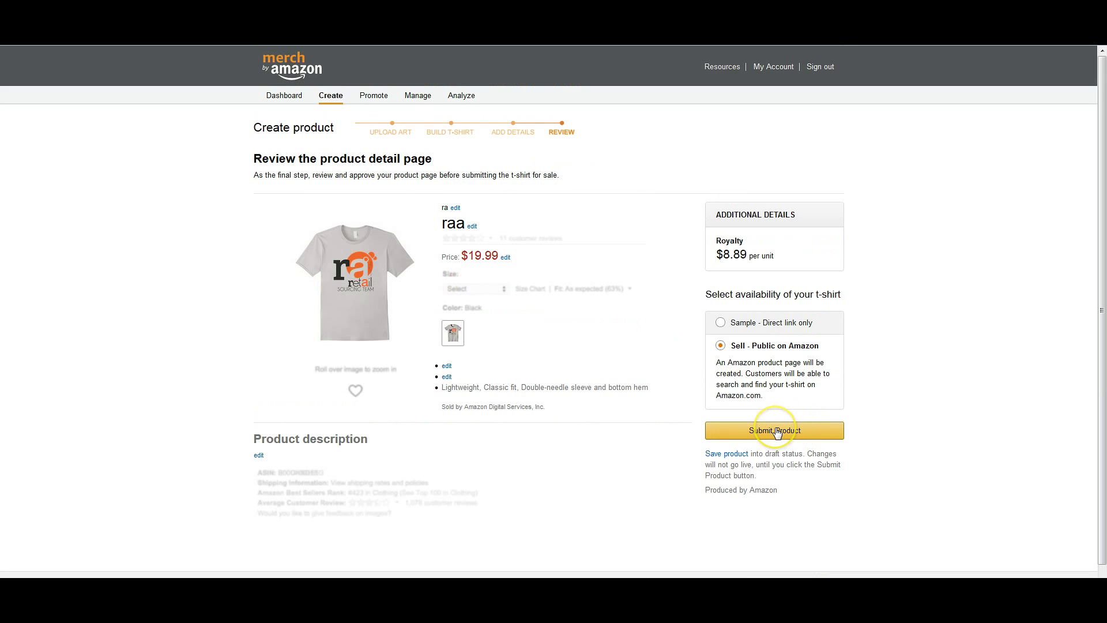
# Submit the product and confirm in the Are you sure? dialog
pyautogui.click(776, 431)
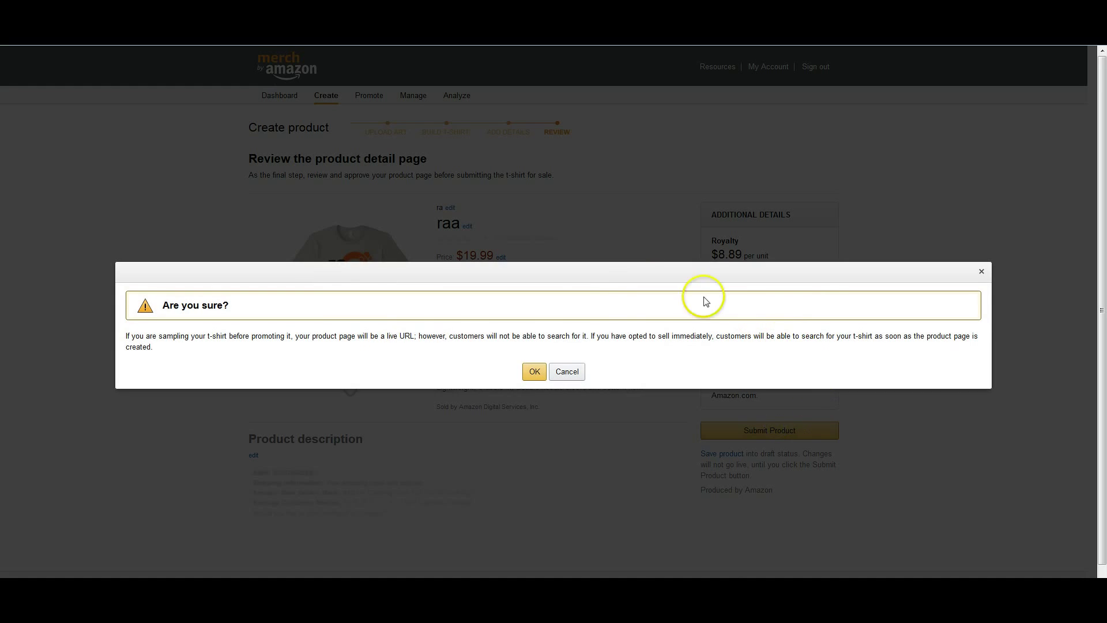
pyautogui.click(534, 375)
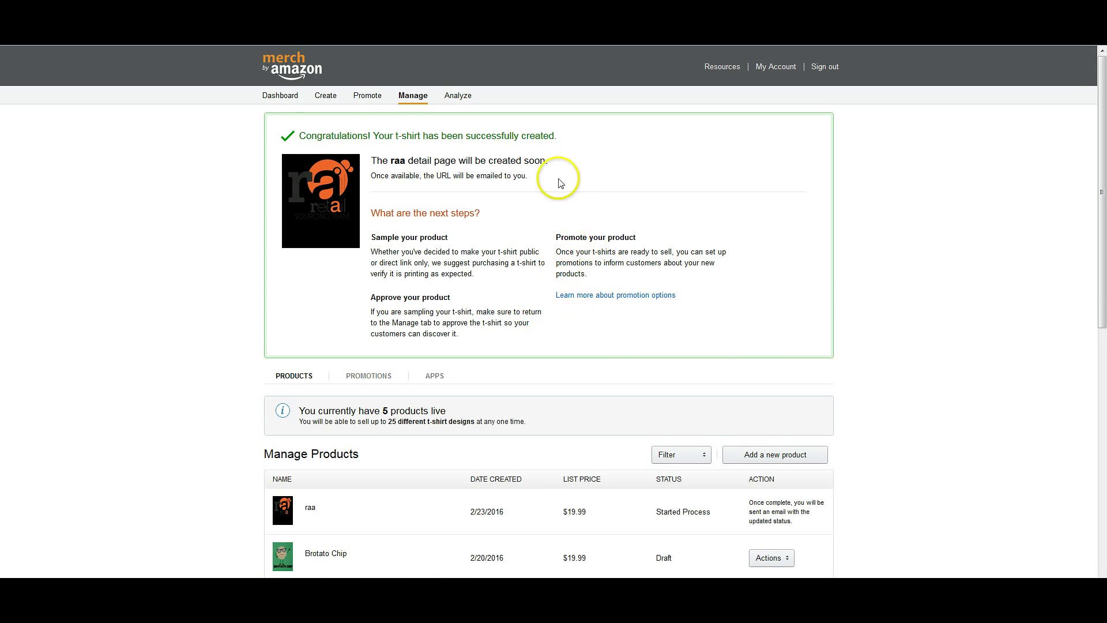
pyautogui.scroll(-1, 475, 254)
pyautogui.scroll(1, 476, 251)
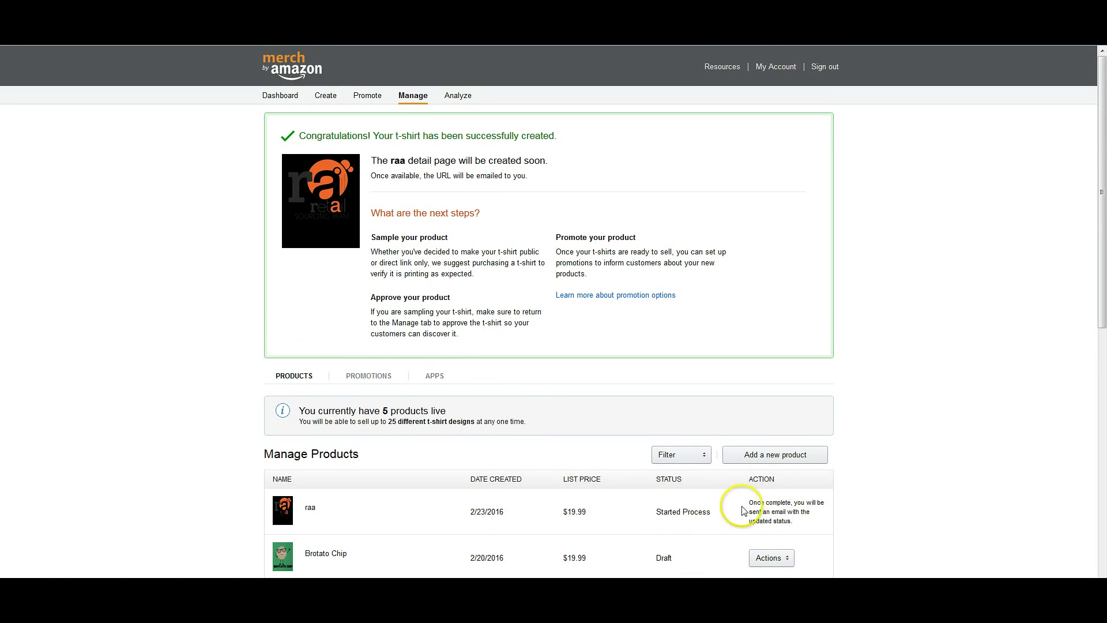
pyautogui.click(820, 520)
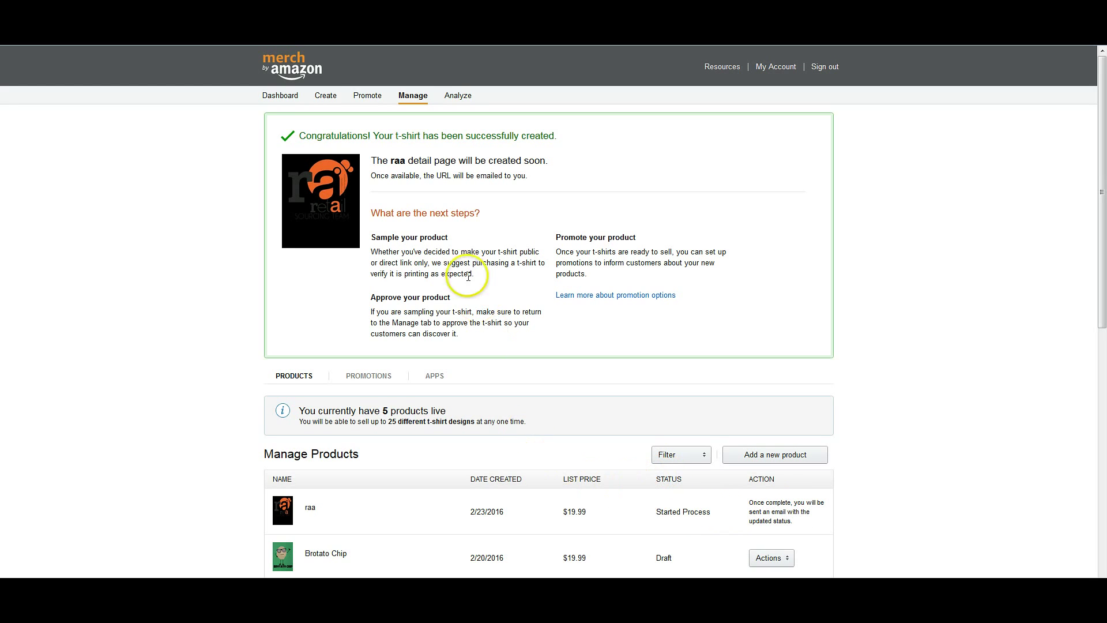
# Return to the Dashboard's Products for sale list, where raa now appears above Retail Sourcing Team
pyautogui.click(353, 94)
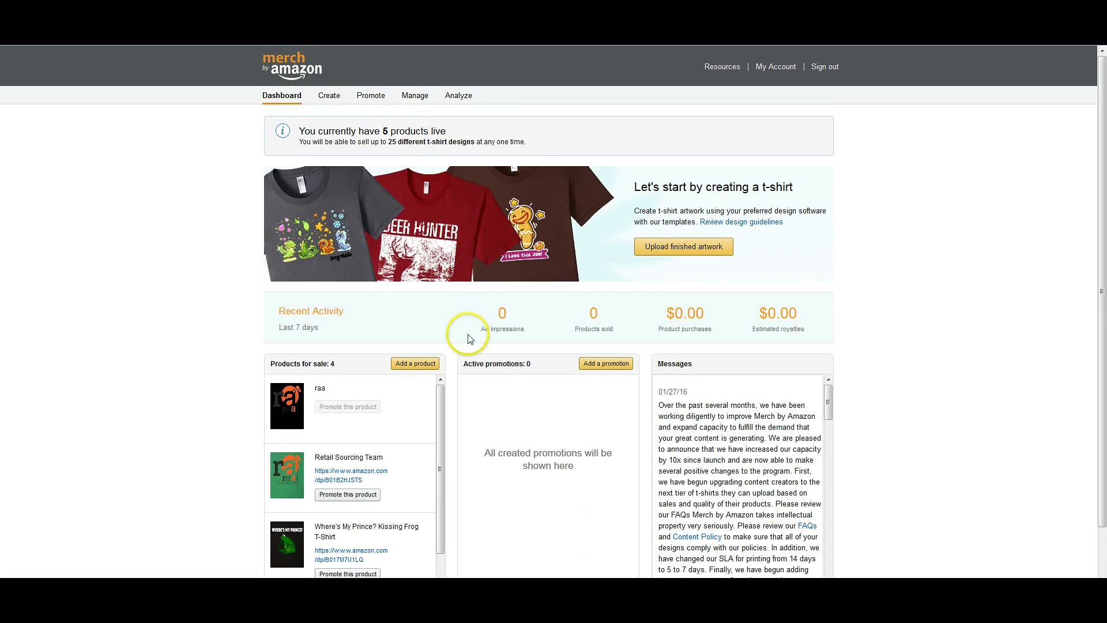
pyautogui.scroll(-2, 472, 338)
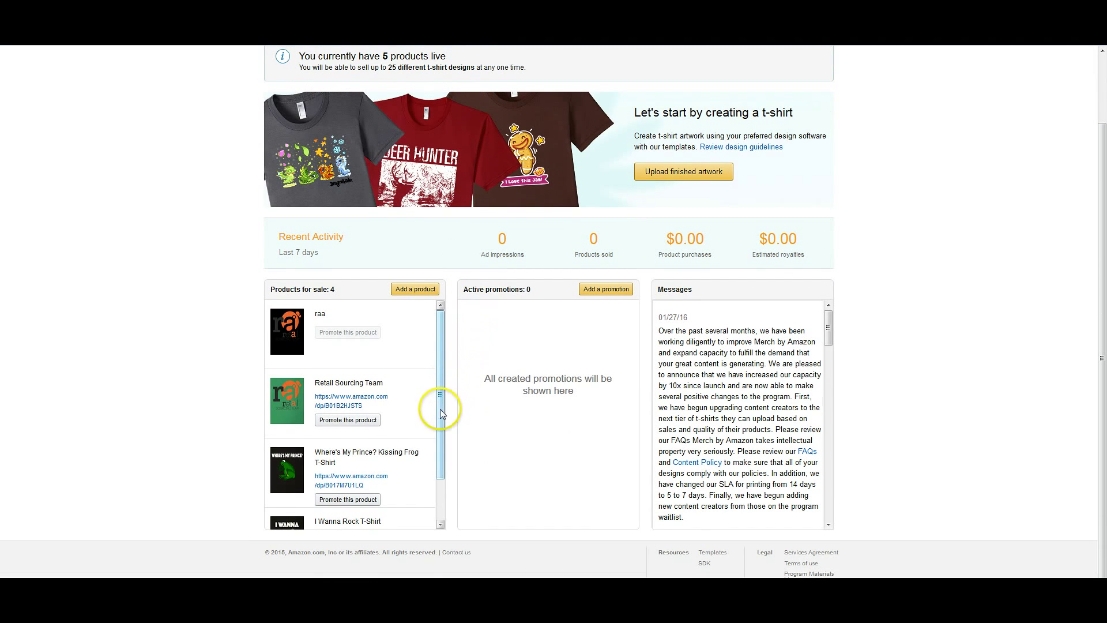
pyautogui.moveTo(441, 409); pyautogui.dragTo(439, 396)
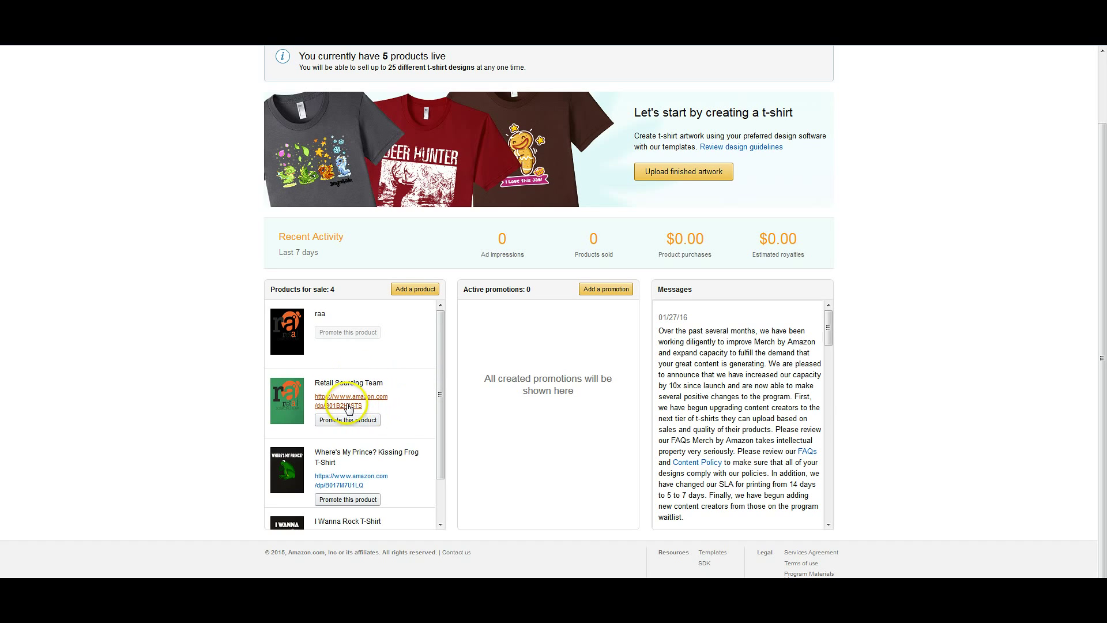
pyautogui.moveTo(535, 374)
pyautogui.mouseDown()
pyautogui.moveTo(588, 391)
pyautogui.moveTo(535, 373)
pyautogui.mouseUp()
pyautogui.click(586, 390)
pyautogui.click(536, 374)
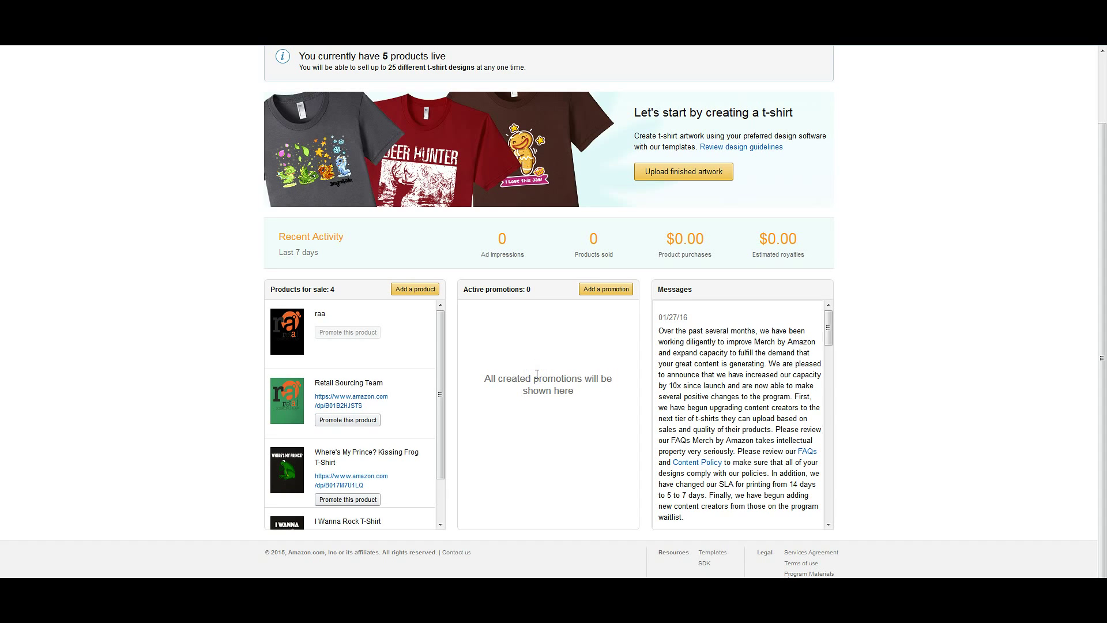